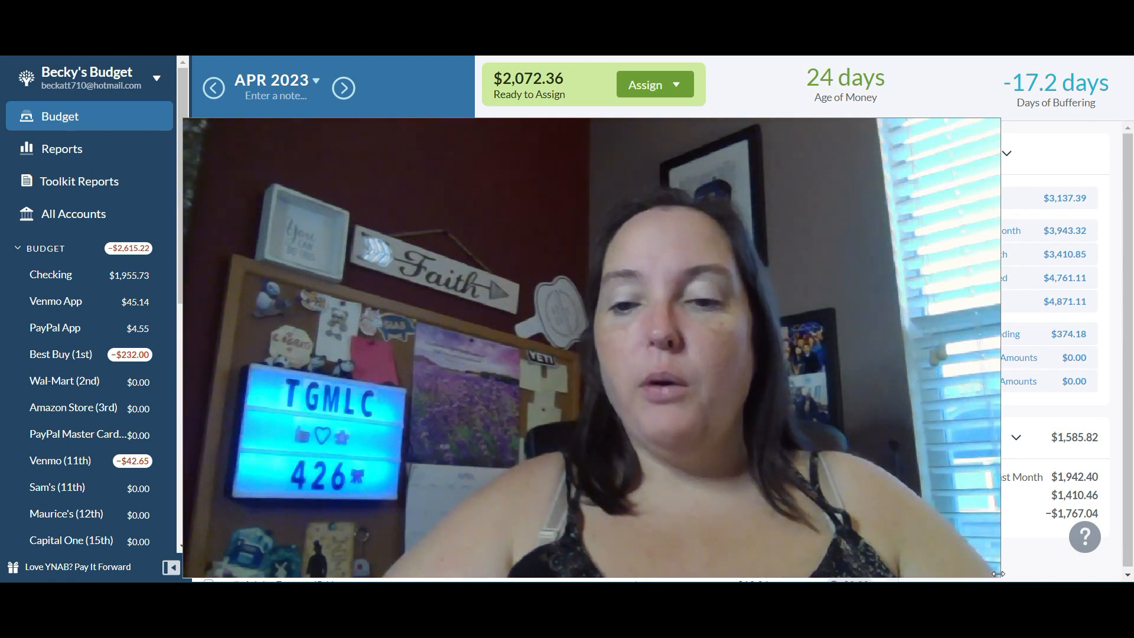
left_click_drag(999, 576, 415, 236)
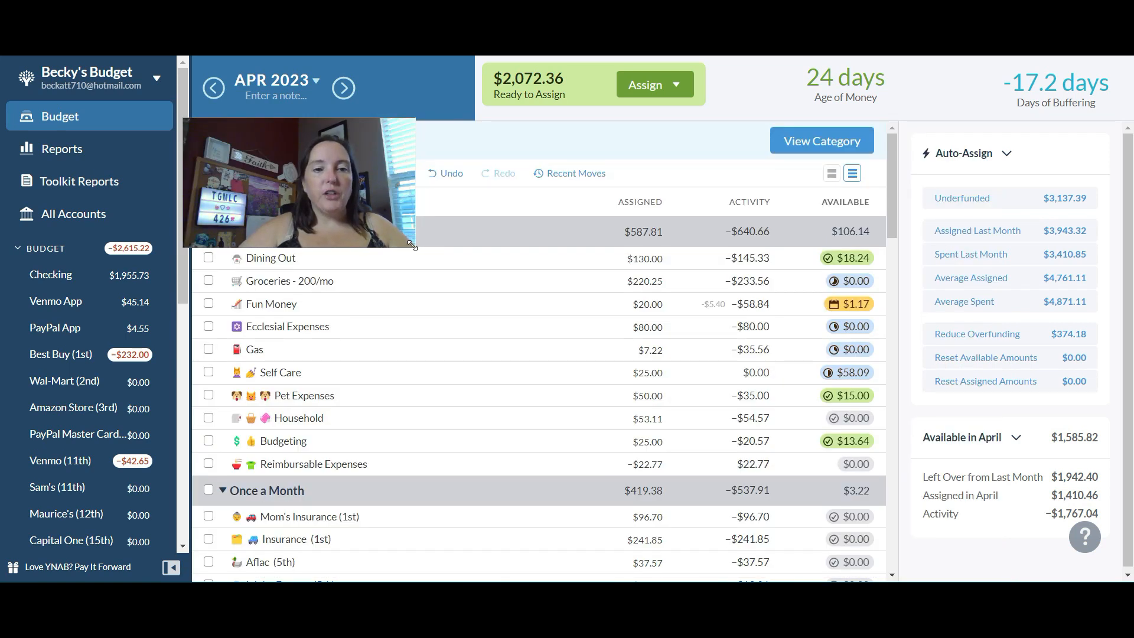
left_click_drag(412, 244, 373, 226)
left_click_drag(308, 191, 141, 137)
left_click_drag(147, 137, 147, 137)
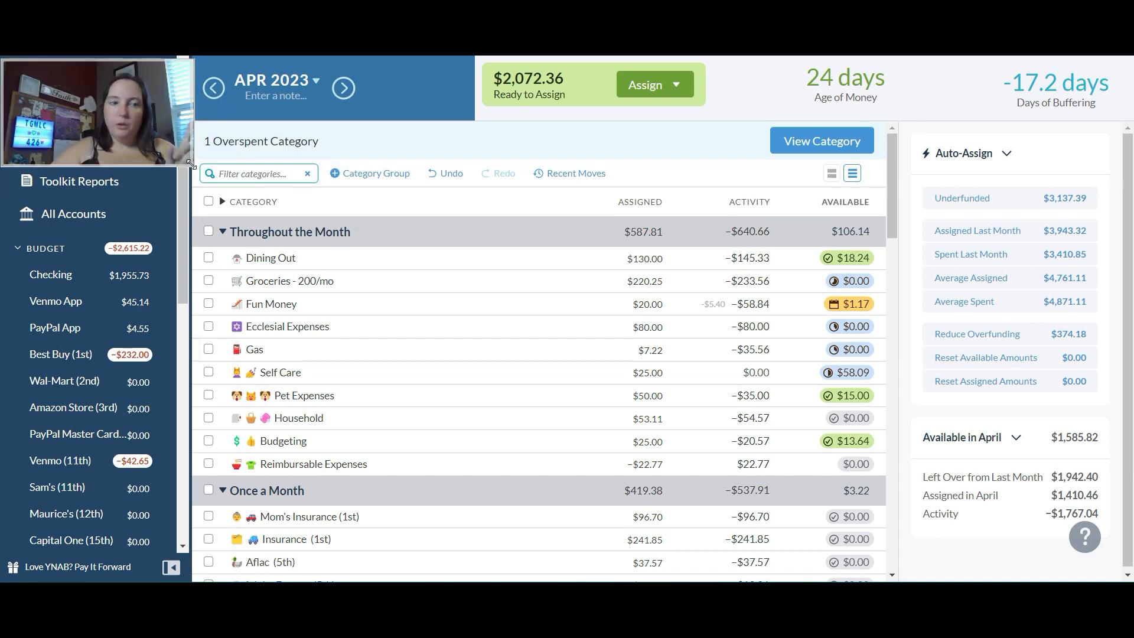
left_click_drag(190, 163, 182, 157)
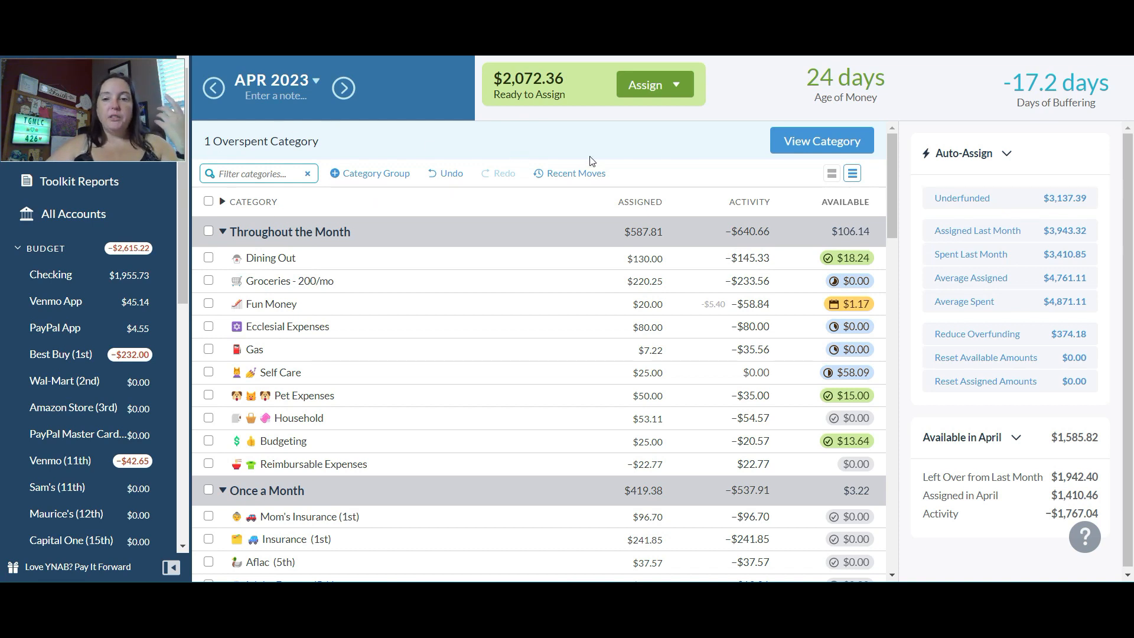
- Add $50 to the amount assigned to Dining Out for April, making it $180.00
left_click(650, 258)
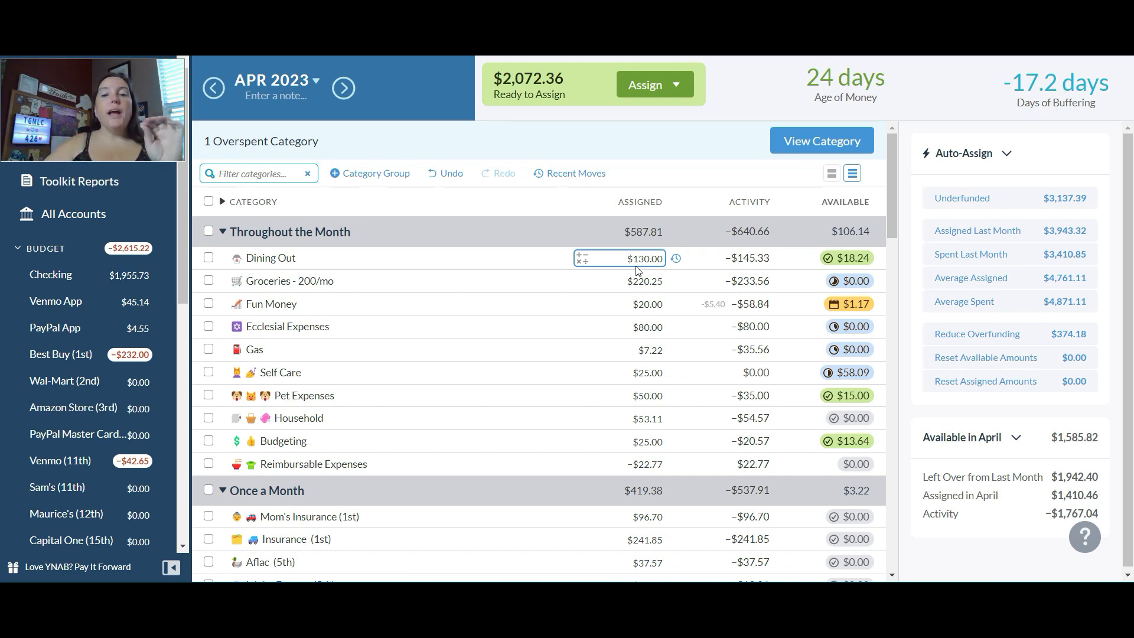
left_click(637, 260)
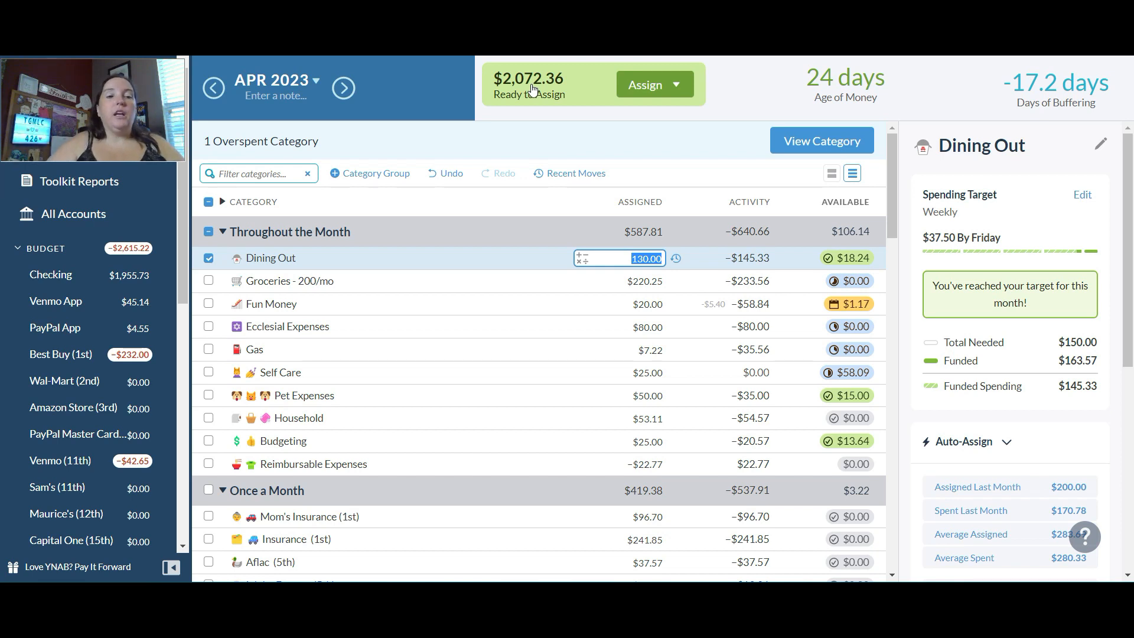
type("+")
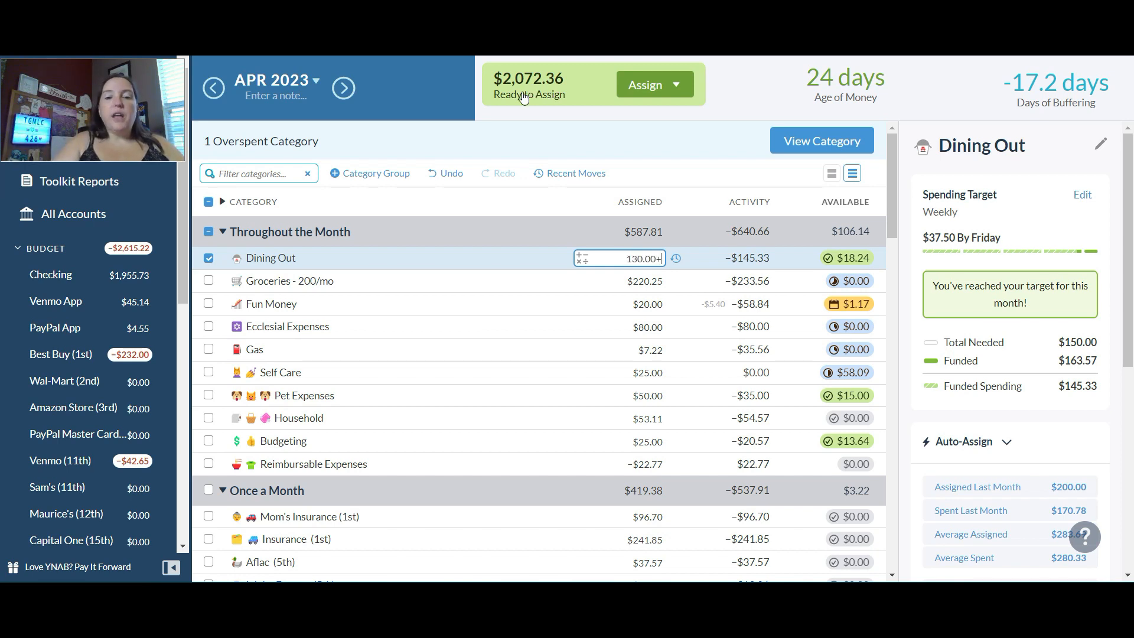
type("50")
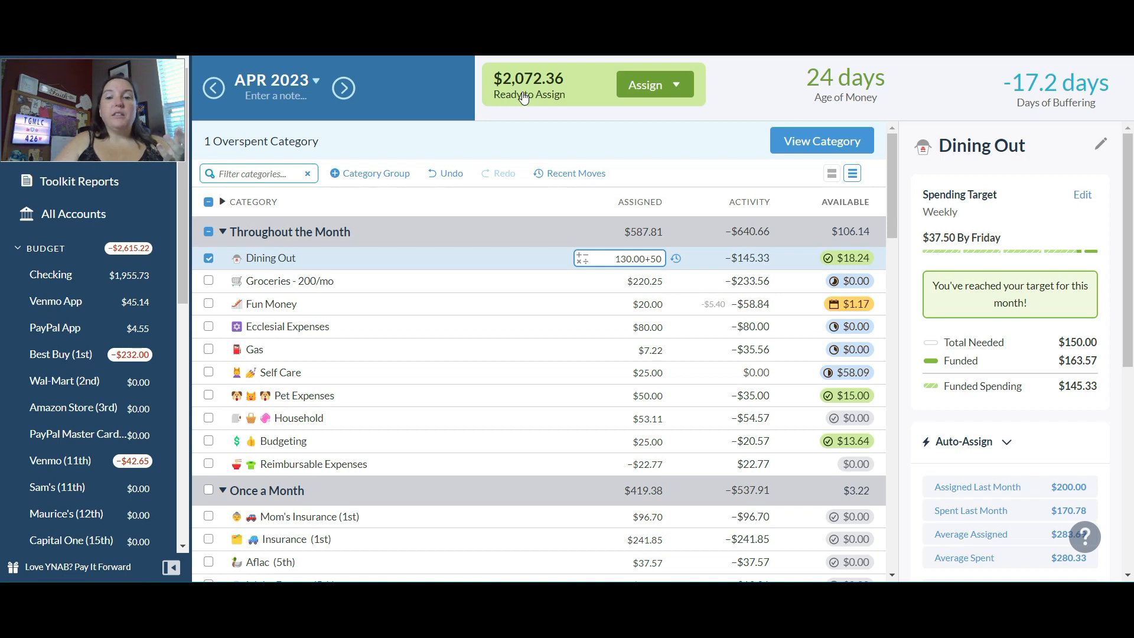
key("Return")
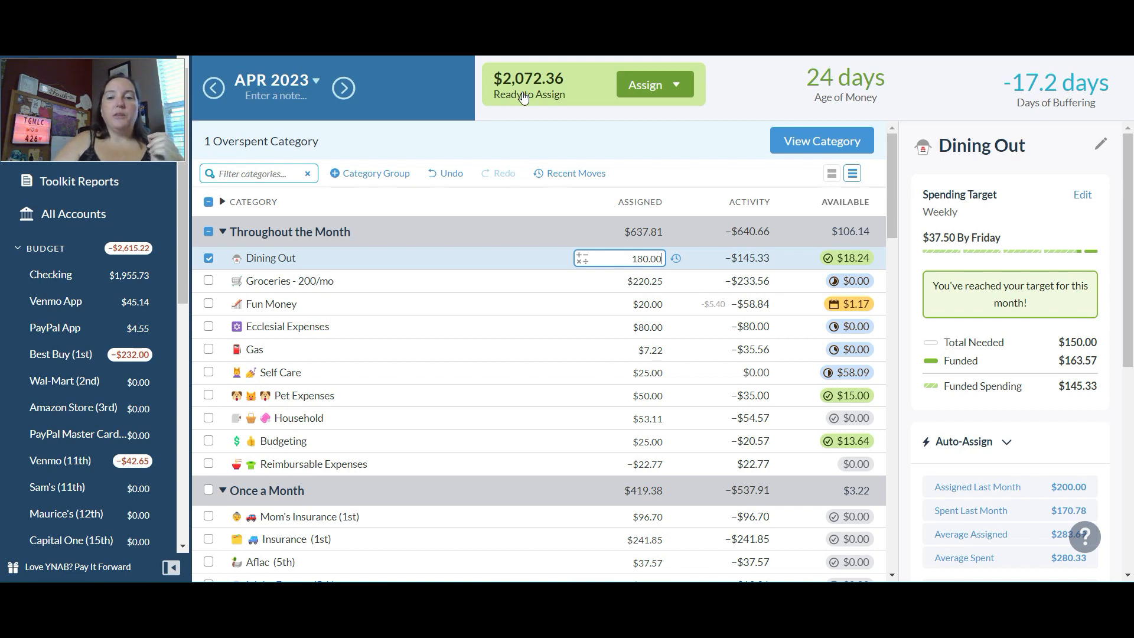
- Add $75 to the amount assigned to the Groceries category, making it $295.25
left_click(631, 287)
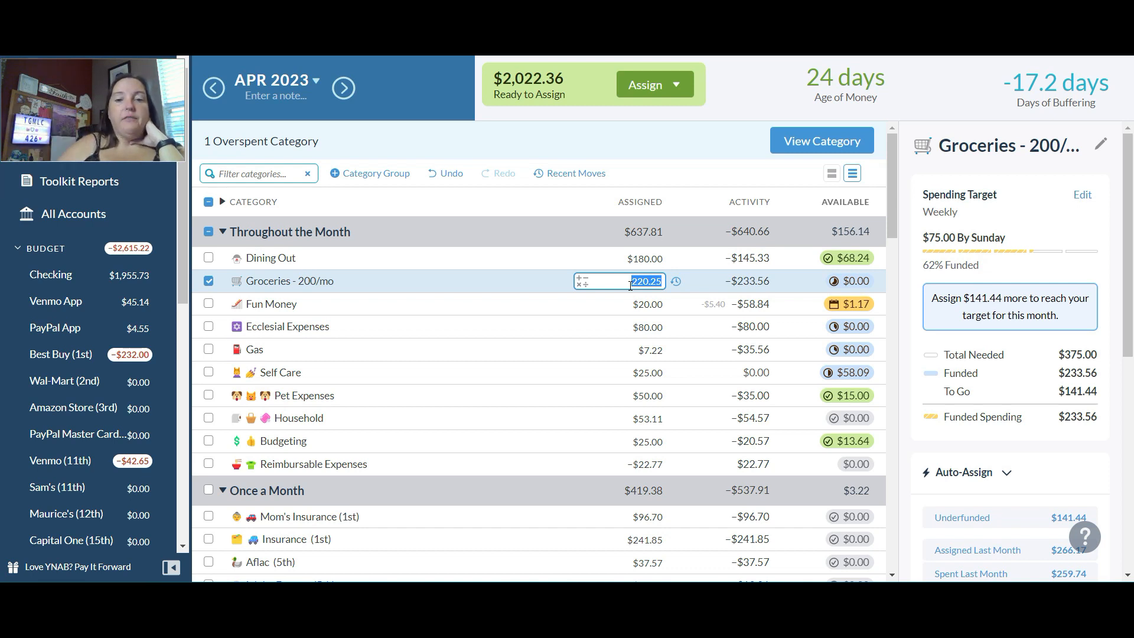
type("+75")
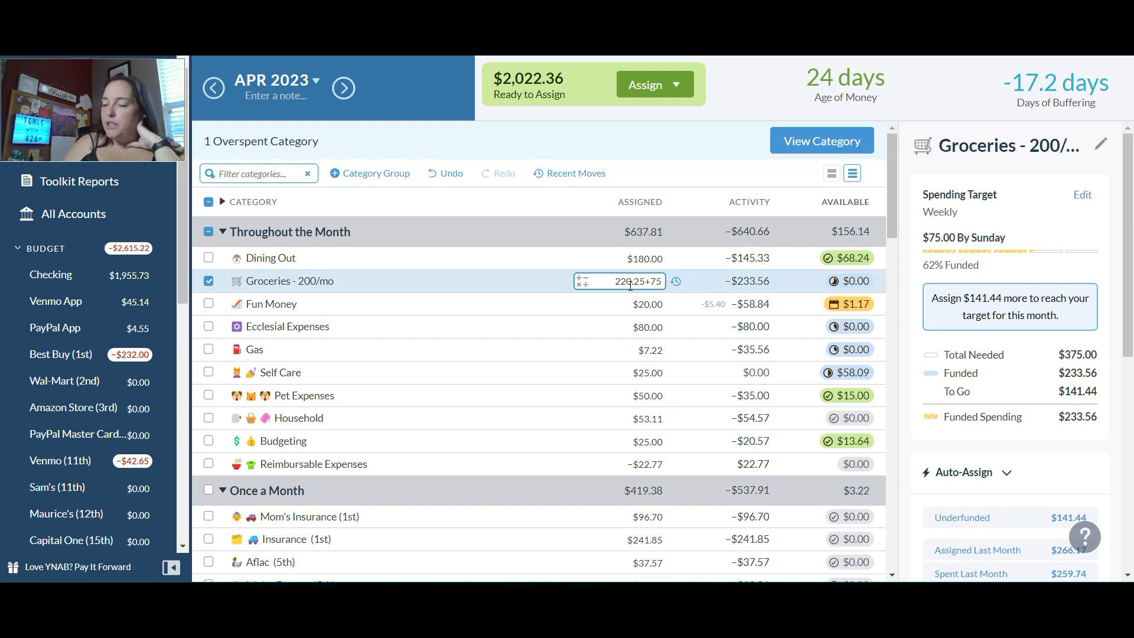
key("Return")
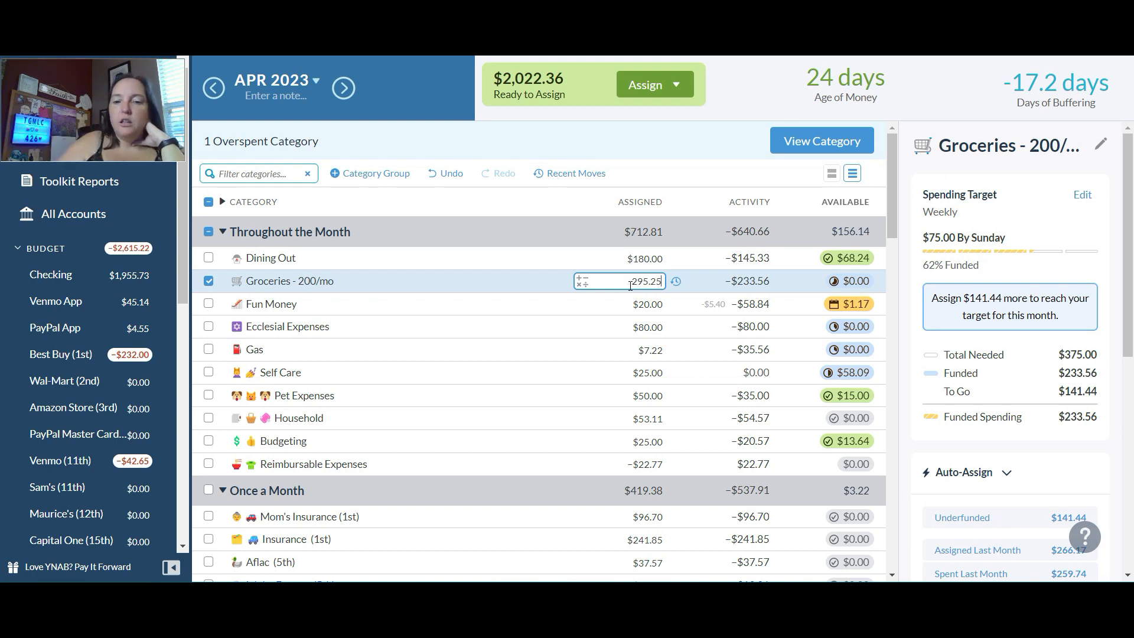
- Add $10 to the amount assigned to Fun Money, making it $30.00, and deselect the category
left_click(640, 308)
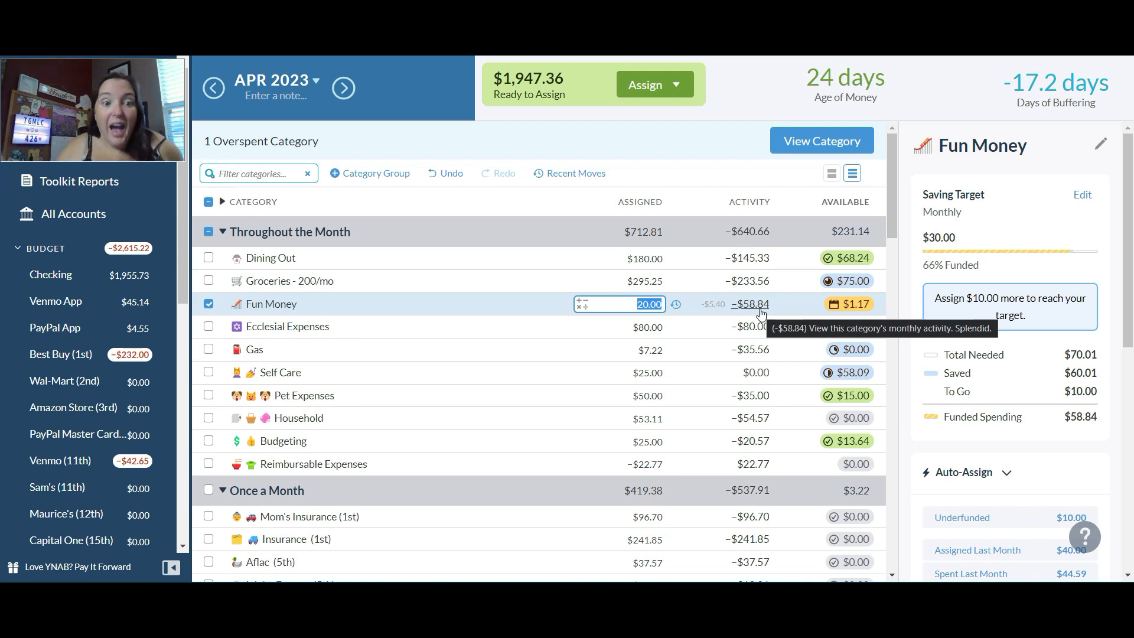
key("End")
type("+10")
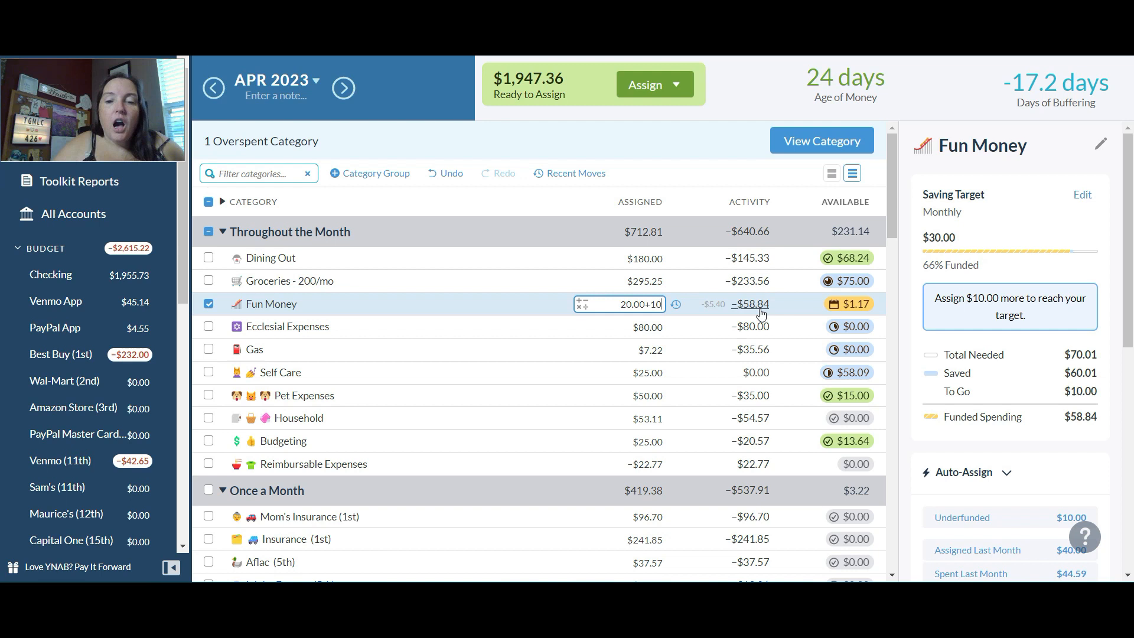
key("Return")
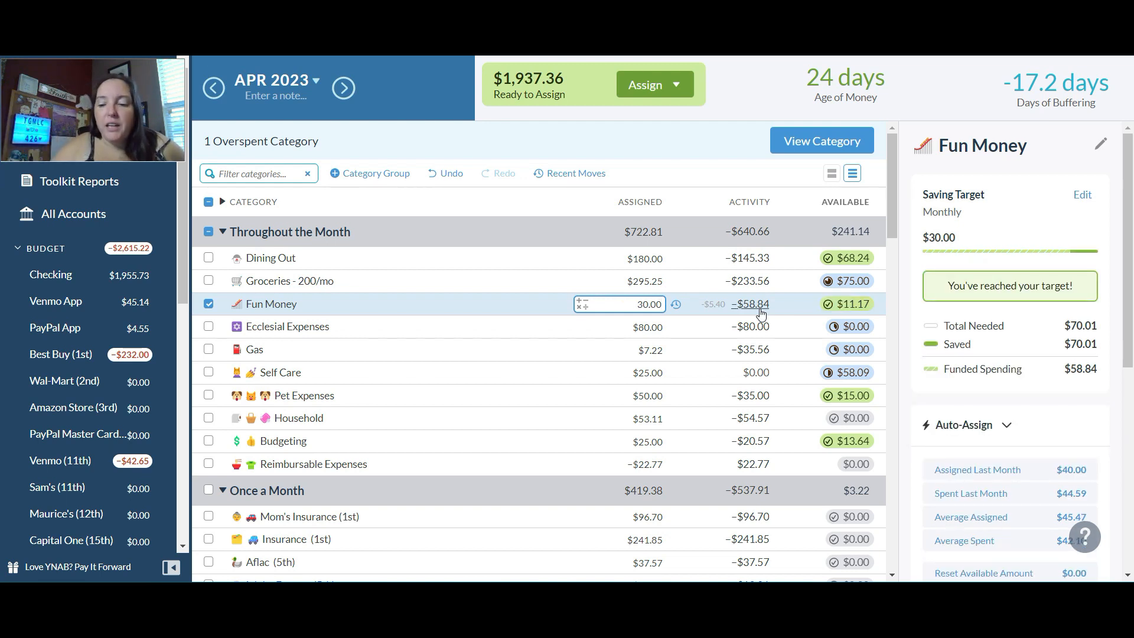
key("Return")
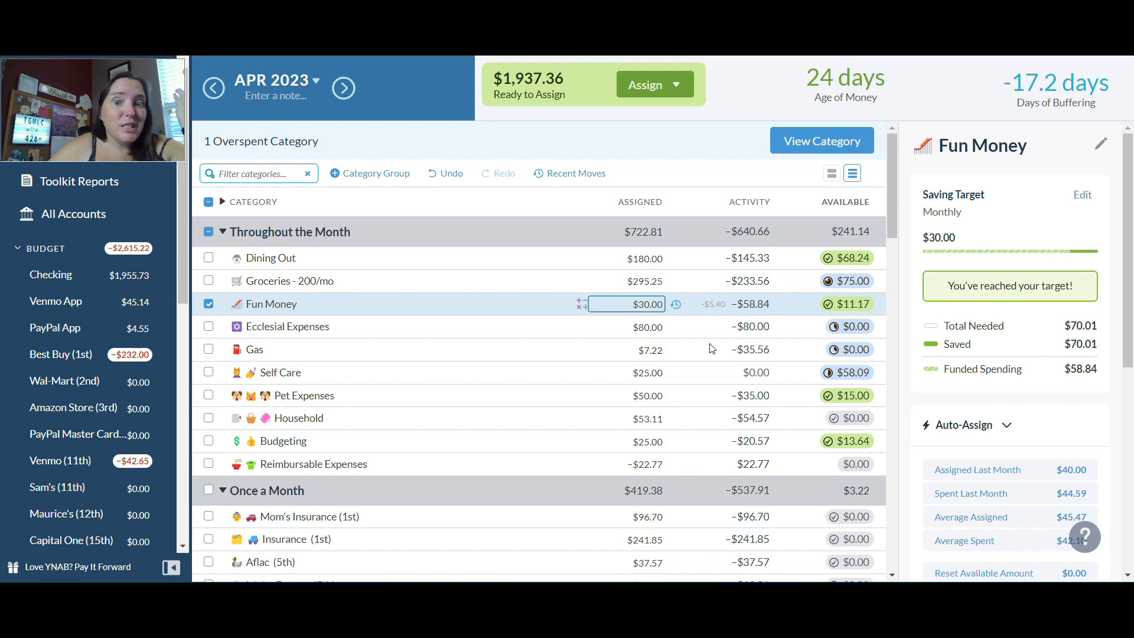
left_click(208, 303)
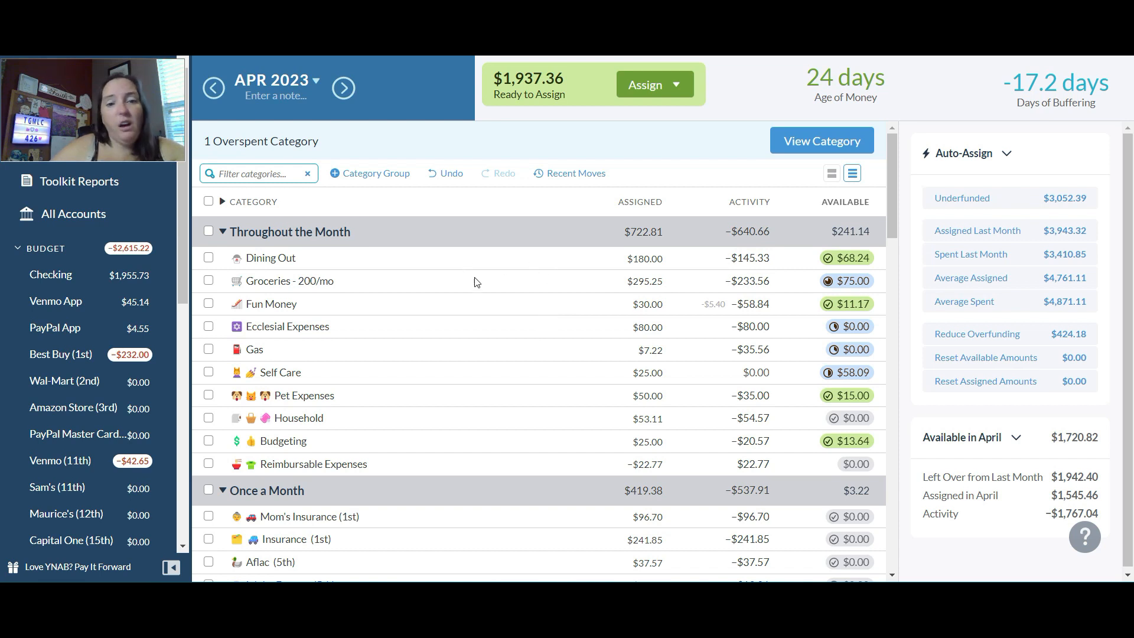
left_click(488, 333)
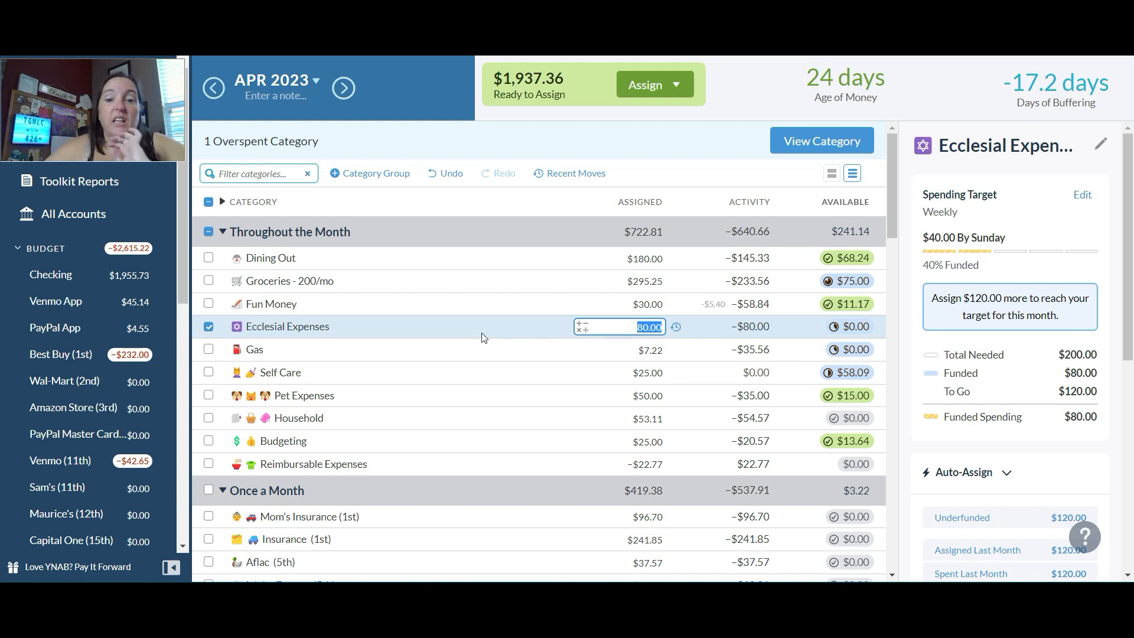
left_click(209, 329)
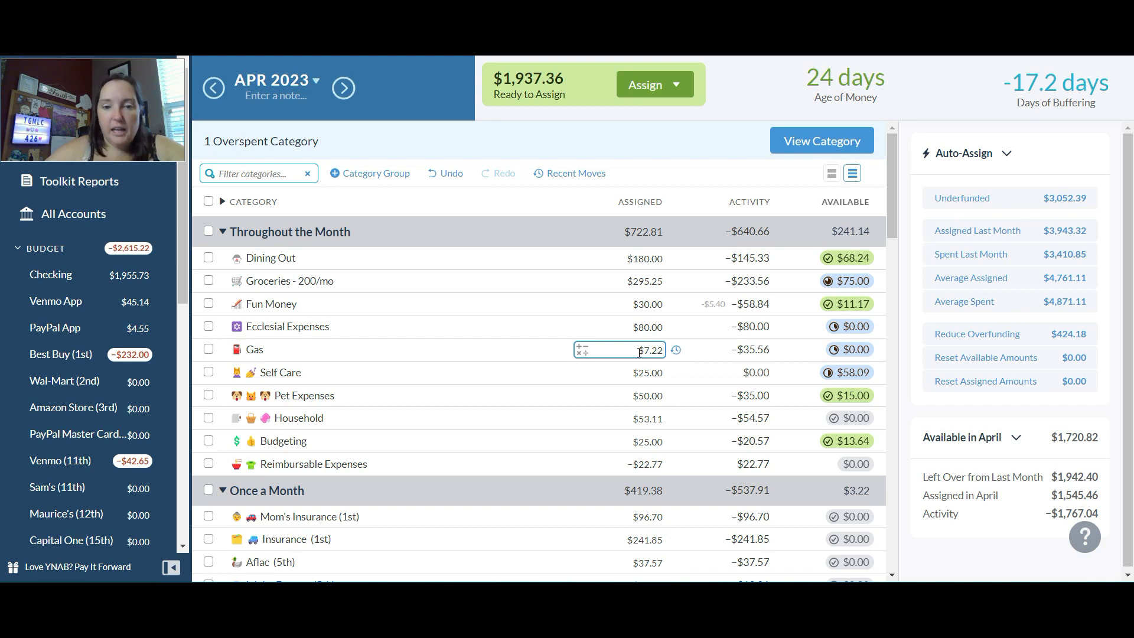
- Set the amount assigned to the Gas category to $57.22
left_click(208, 350)
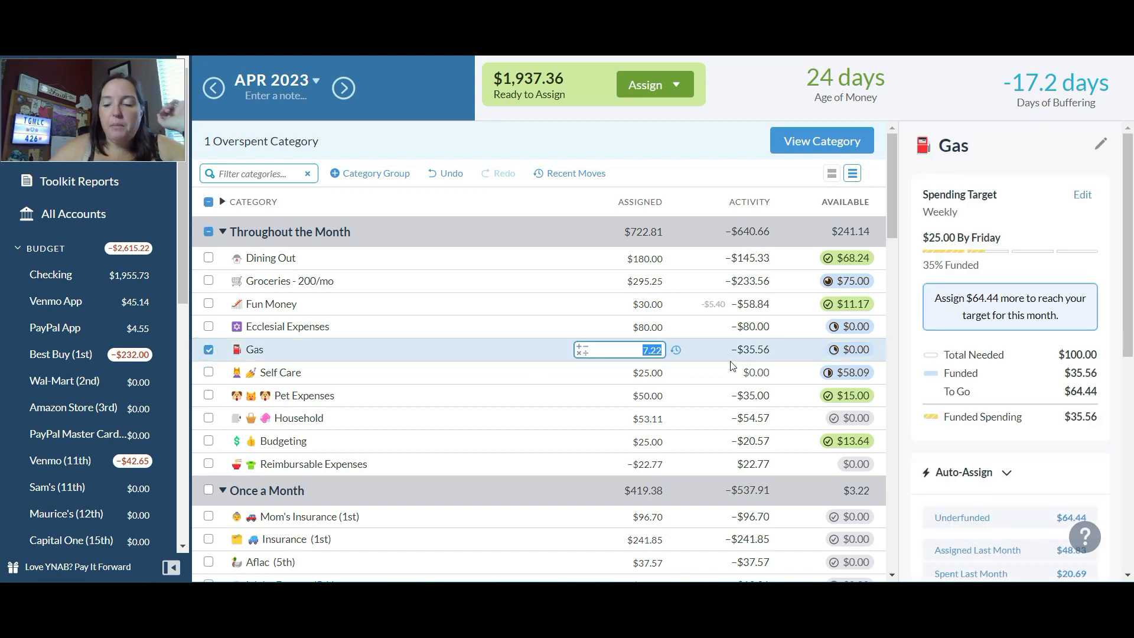
key("Home")
type("5")
key("Return")
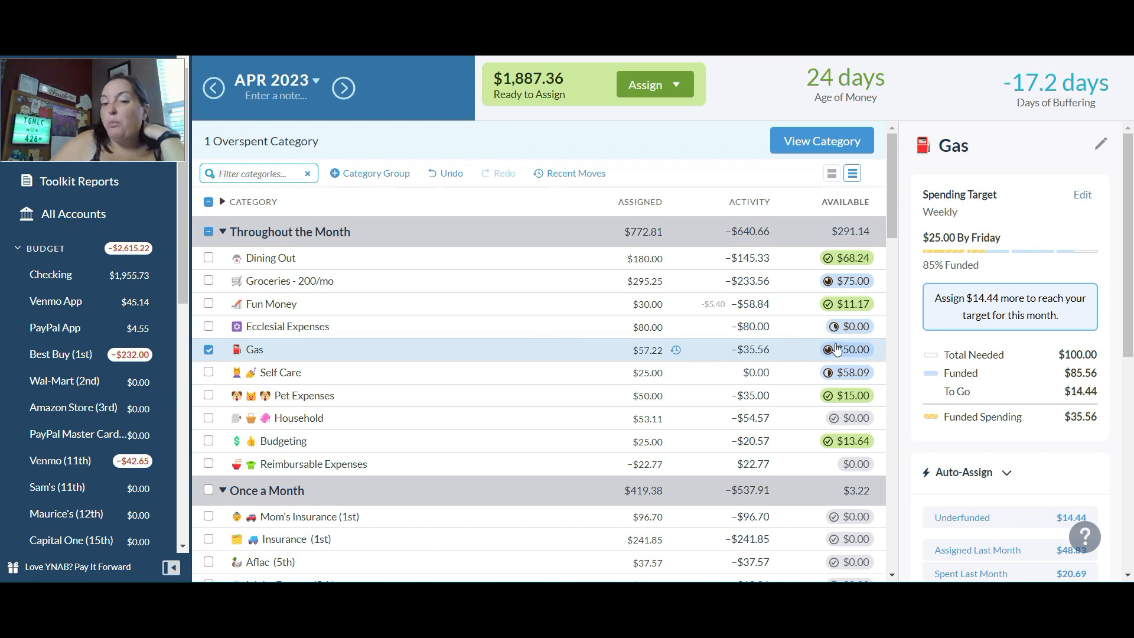
- Add $25 to the amount assigned to Self Care, making it $50.00
mouse_move(837, 349)
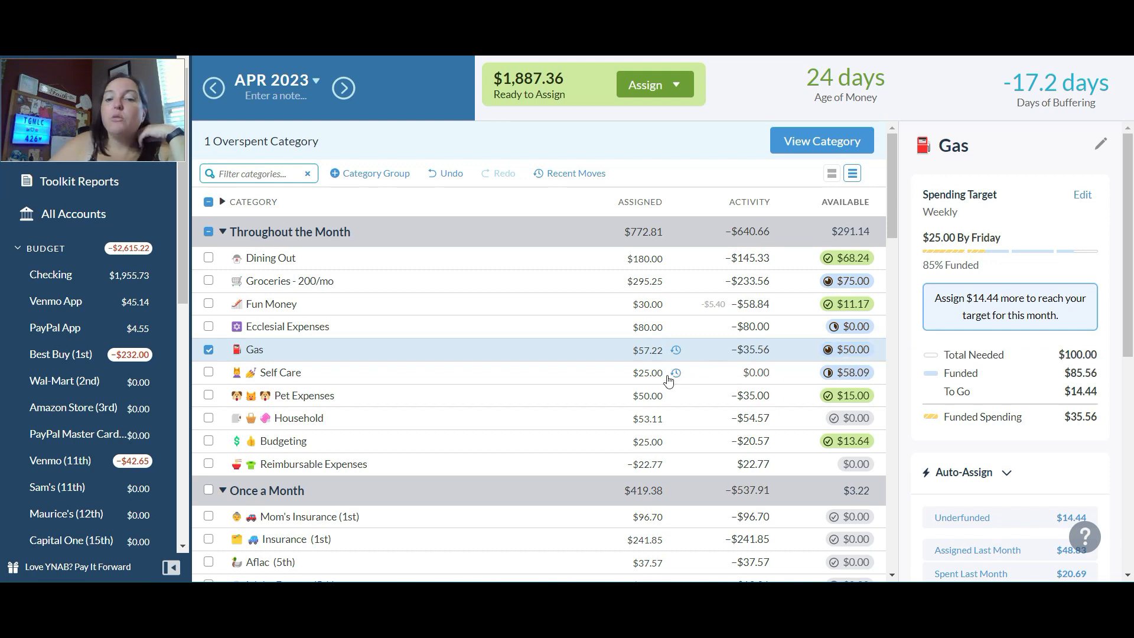
left_click(644, 372)
type("50")
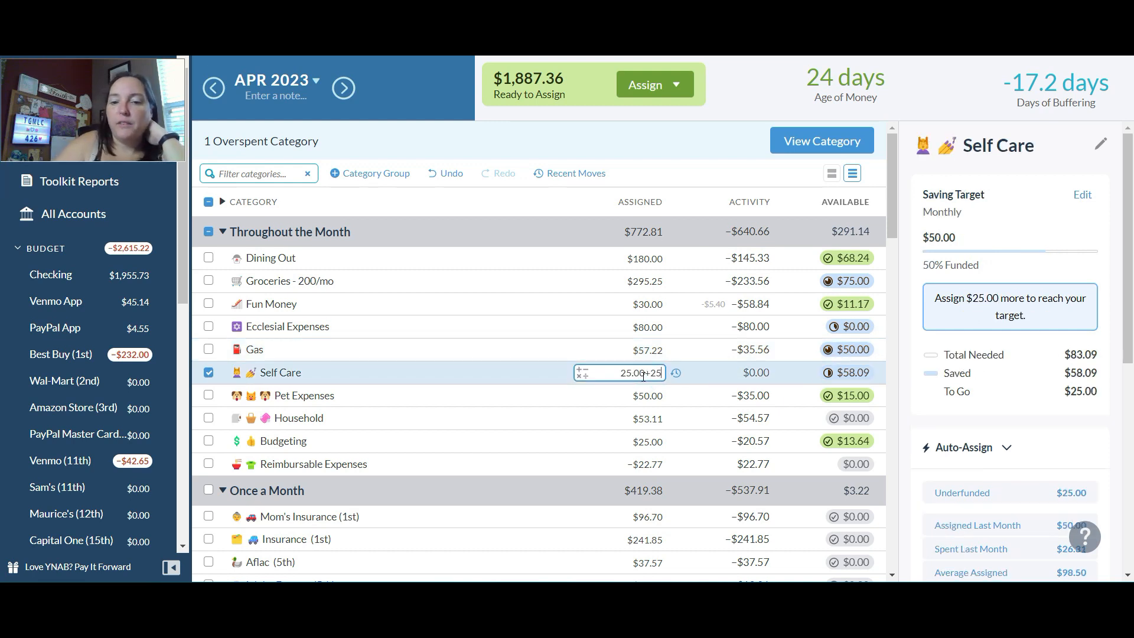
key("Return")
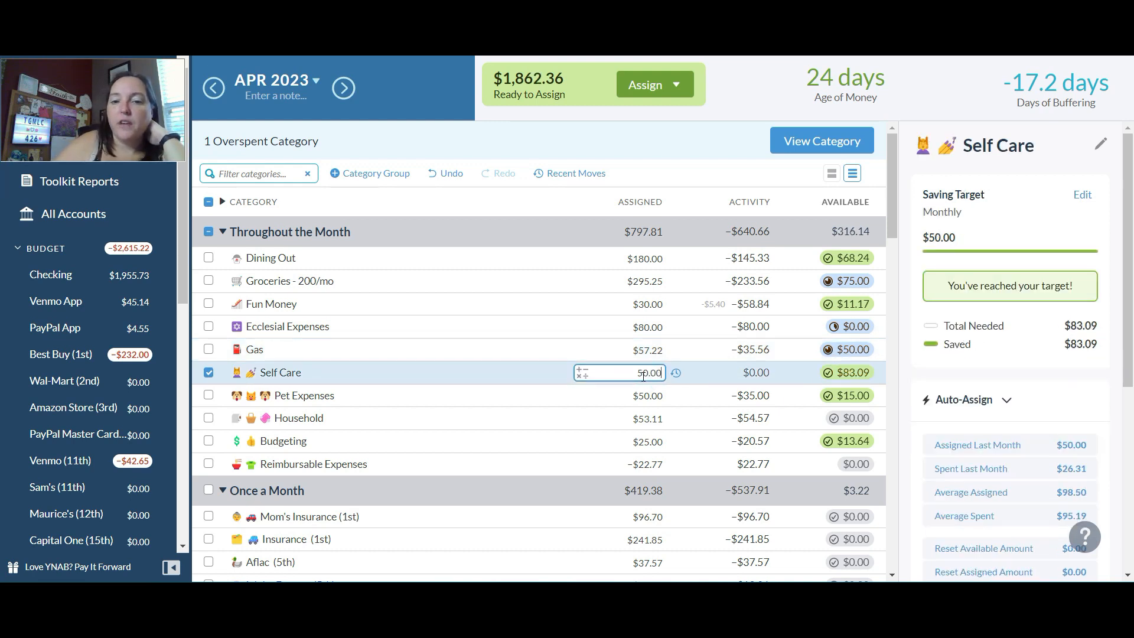
- Add $50 to the amount assigned to Household, making it $103.11, and deselect the category
left_click(643, 420)
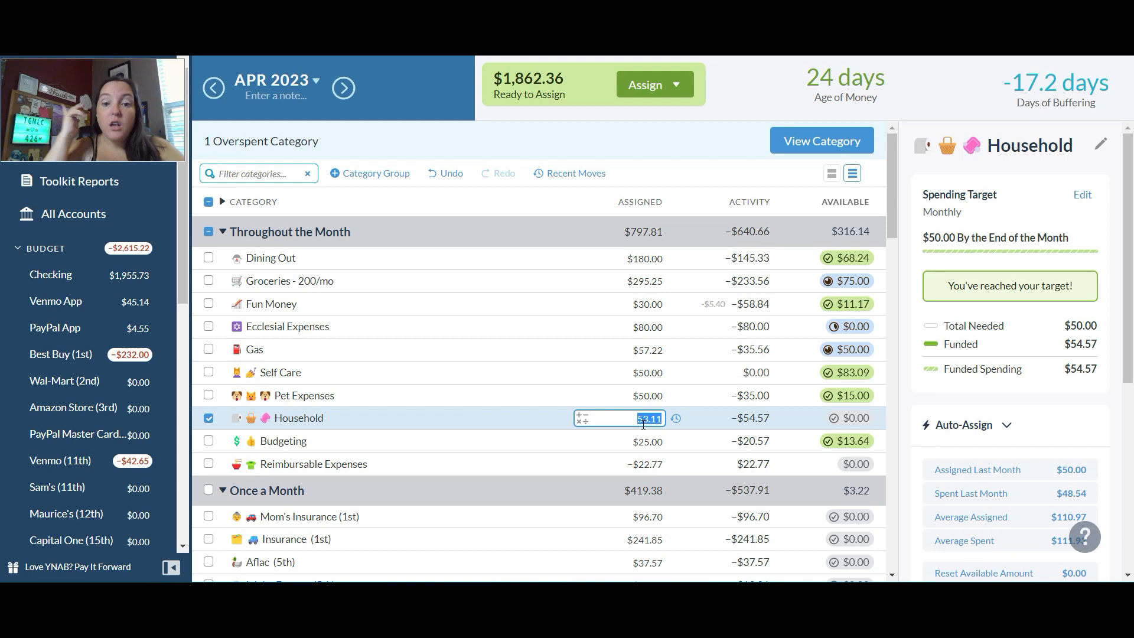
type("+50")
key("Return")
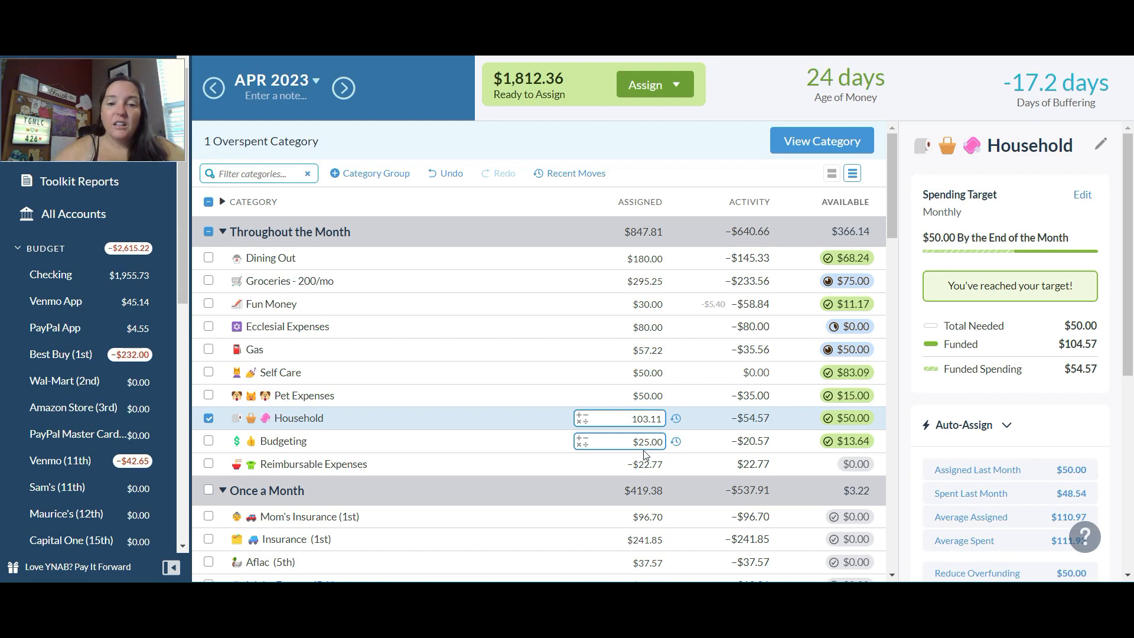
left_click(208, 419)
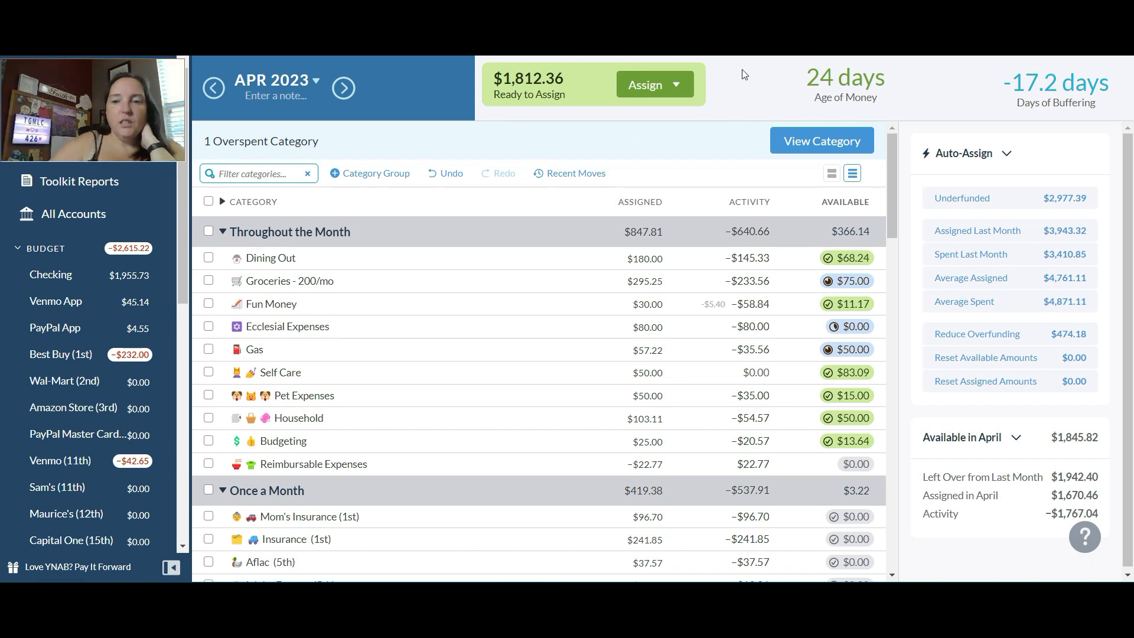
- Check the Credit Card Payments group, and view the Venmo (11th) and PayPal Master Card (7th) account registers
left_click_drag(891, 145, 887, 193)
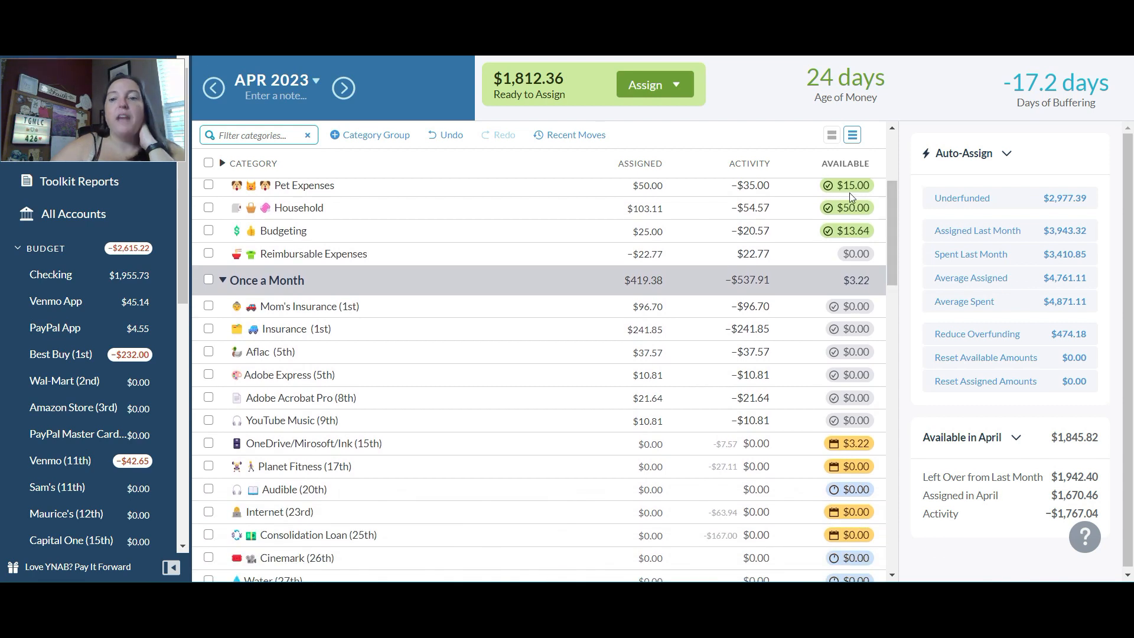
mouse_move(840, 190)
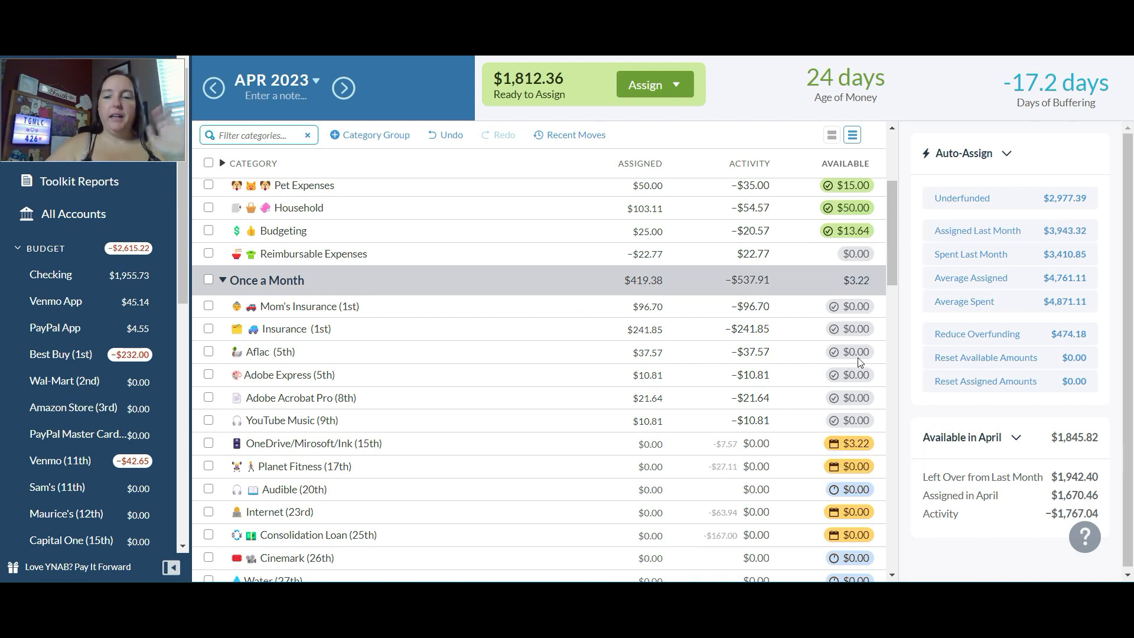
left_click_drag(899, 263, 894, 436)
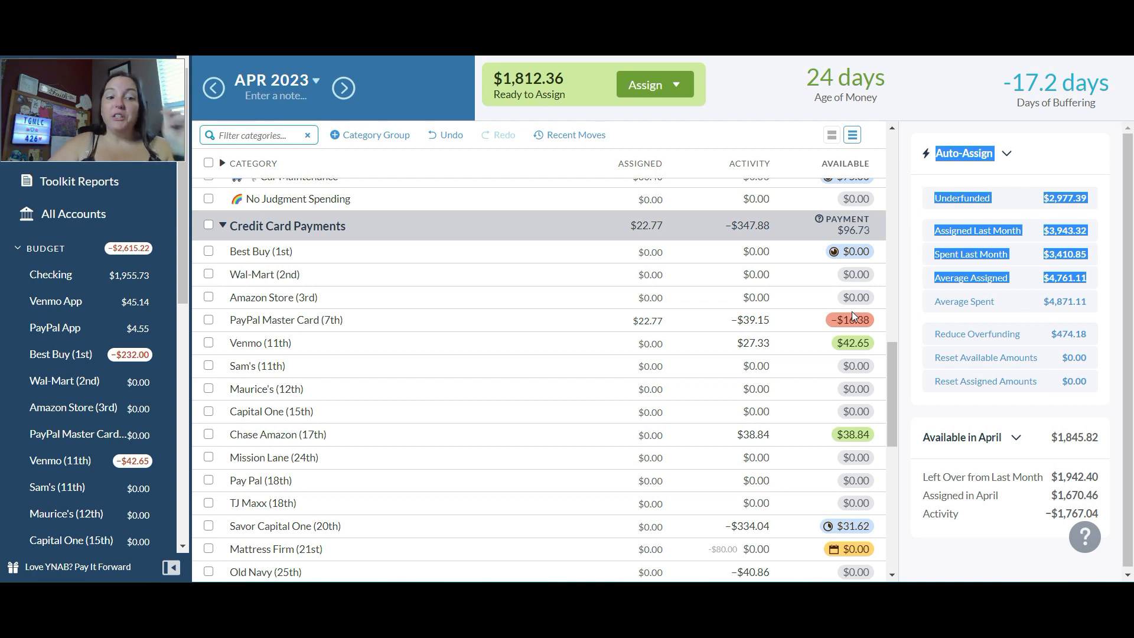
left_click(88, 467)
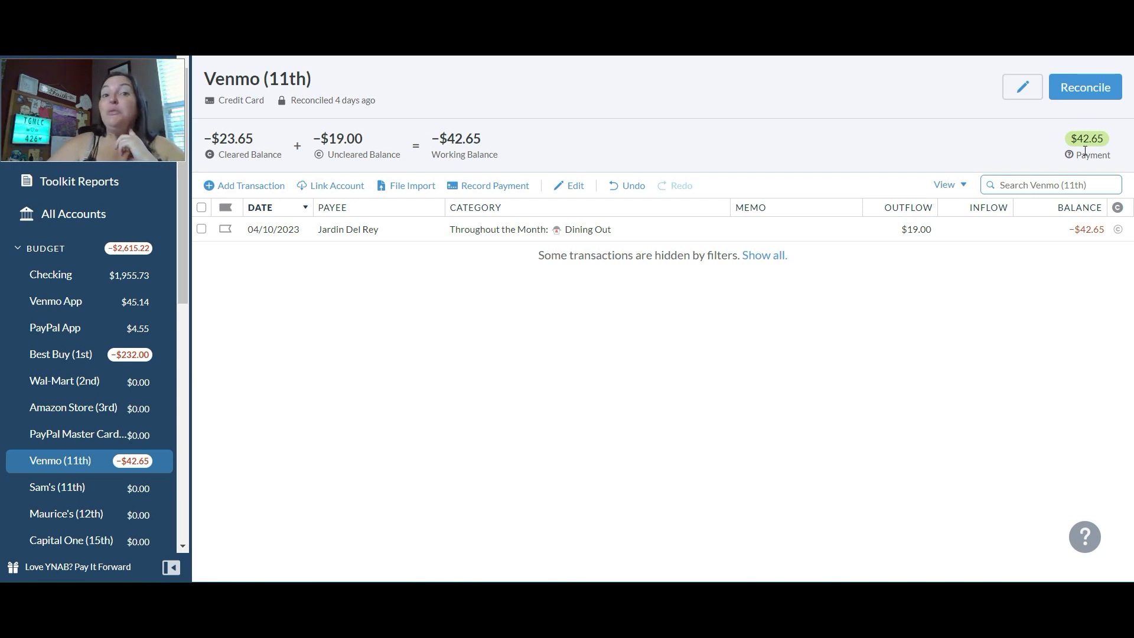
left_click(49, 440)
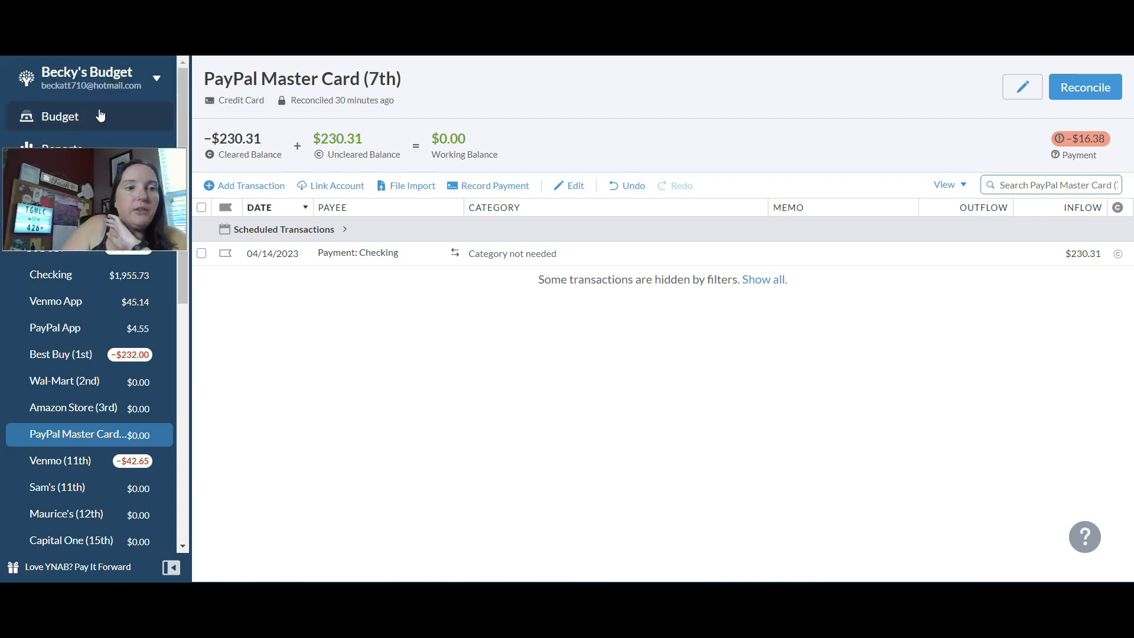
- Return to the April 2023 budget and open the overspending coverage options for the PayPal Master Card (7th) payment category
left_click(101, 115)
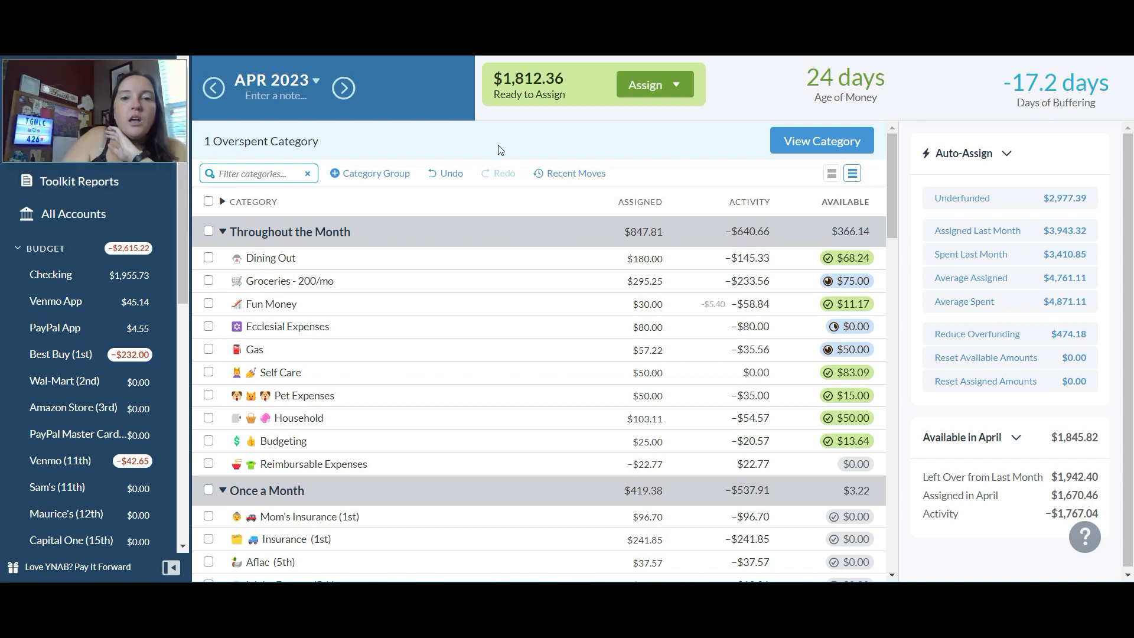
left_click_drag(890, 168, 870, 368)
left_click(869, 364)
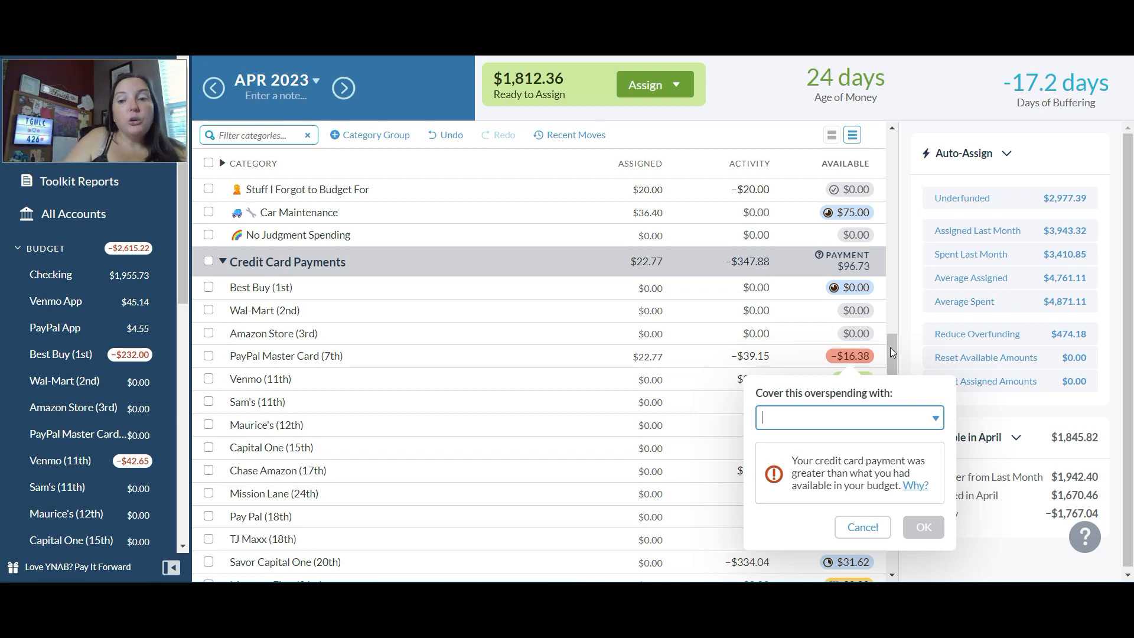
left_click(892, 349)
right_click(895, 230)
left_click(895, 110)
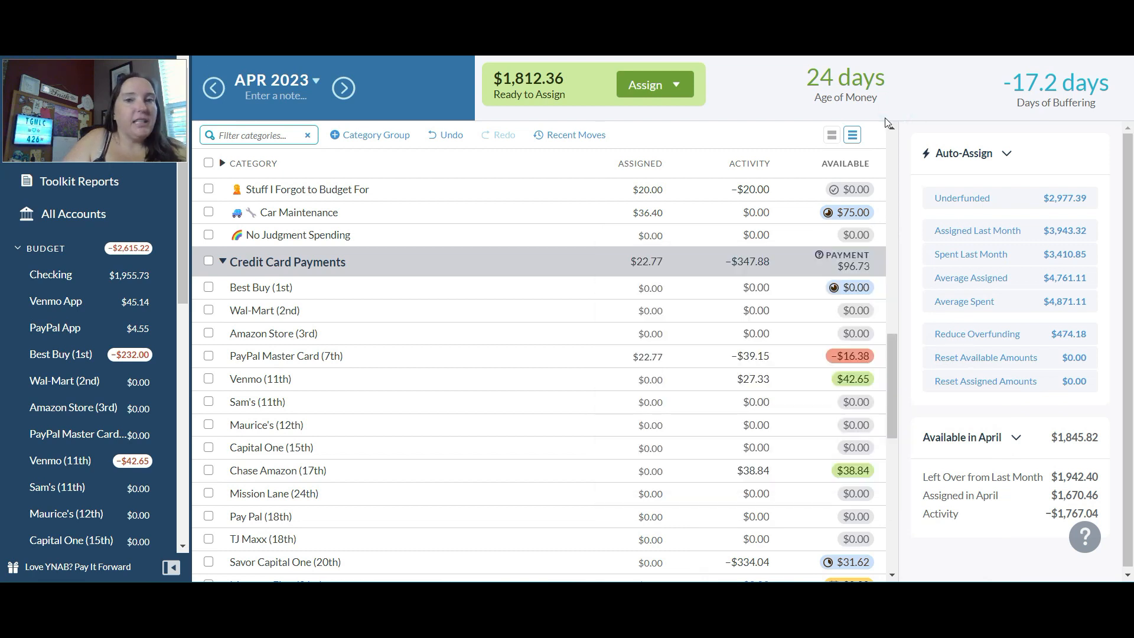
left_click(860, 352)
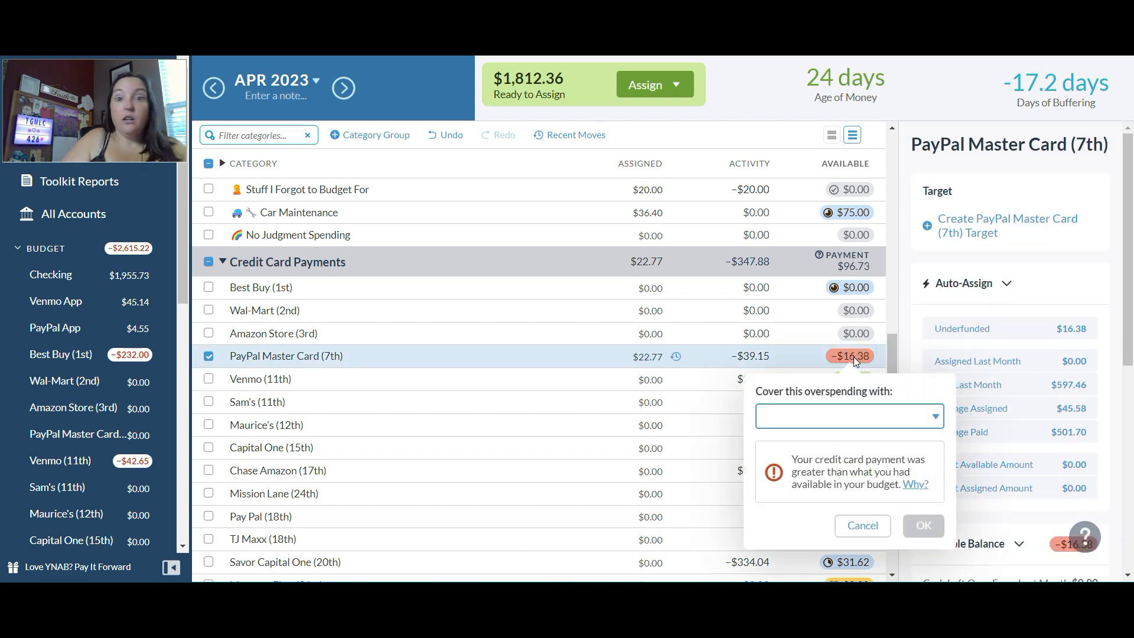
left_click(935, 419)
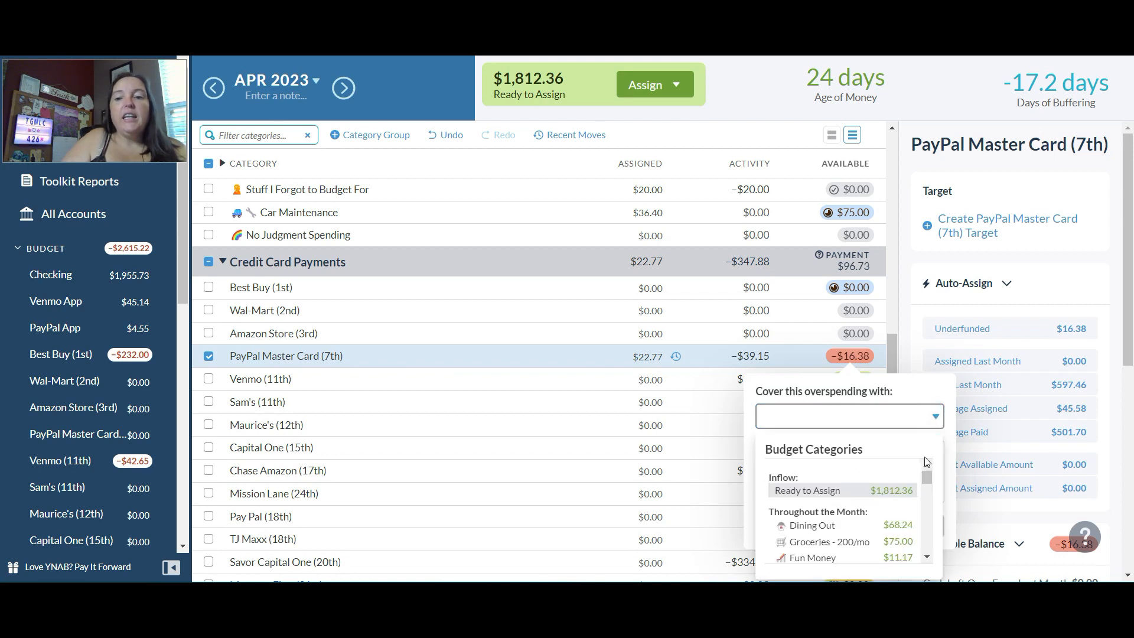
left_click(1129, 305)
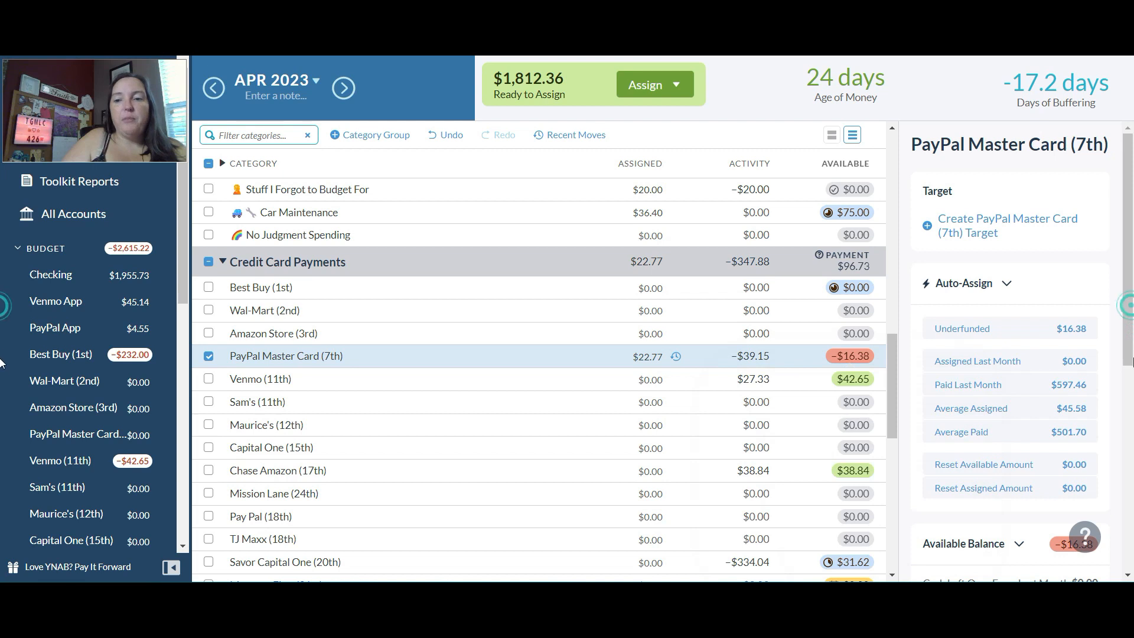
left_click_drag(1130, 338, 1132, 240)
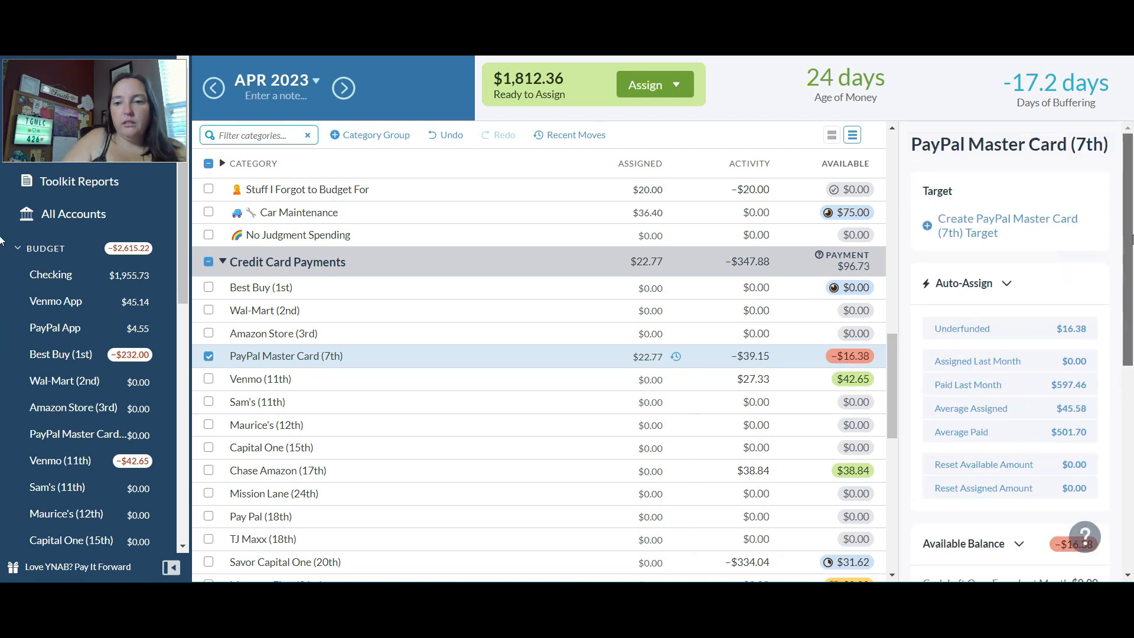
mouse_move(890, 356)
left_mouse_down()
mouse_move(889, 392)
mouse_move(889, 371)
left_mouse_up()
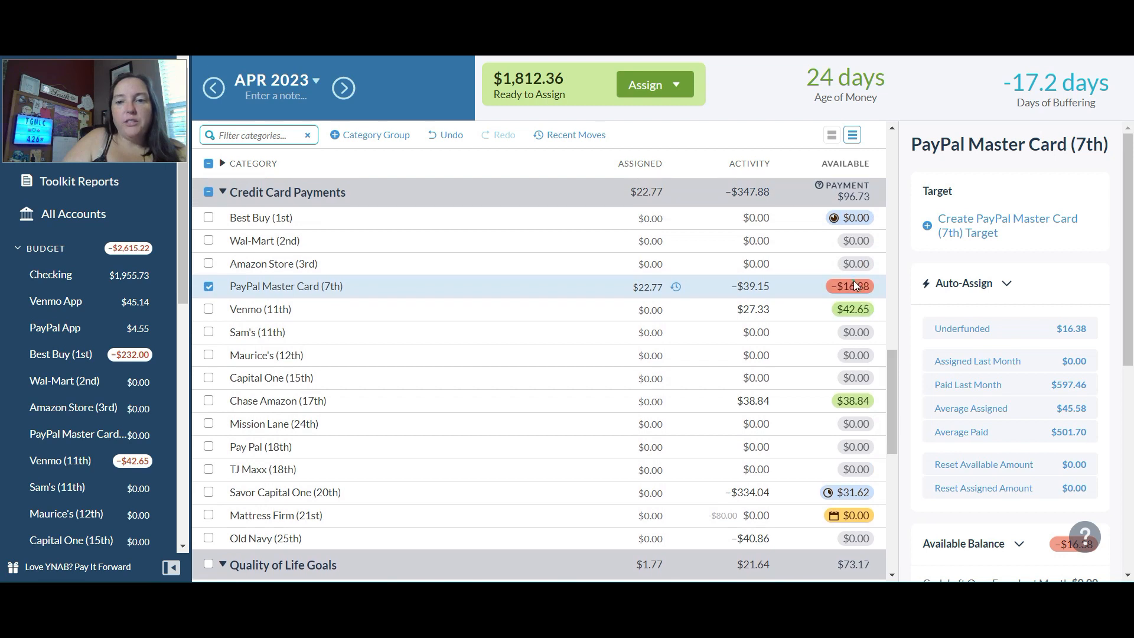
- Cover the overspending in the PayPal Master Card (7th) payment category with money from Ready to Assign
left_click(855, 286)
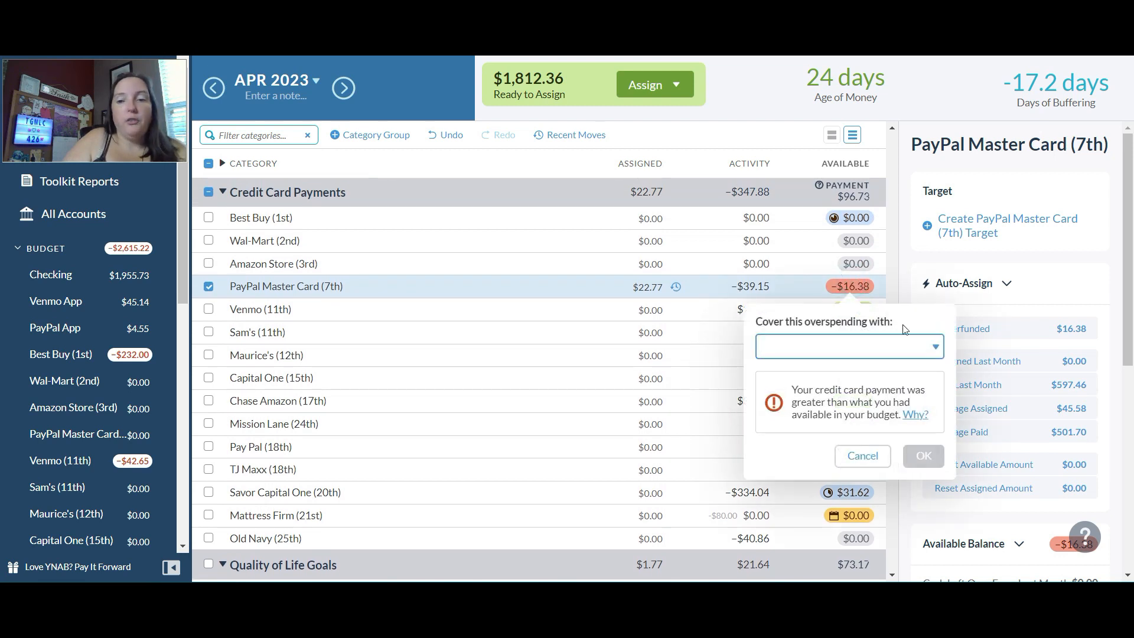
left_click(937, 351)
left_click(930, 352)
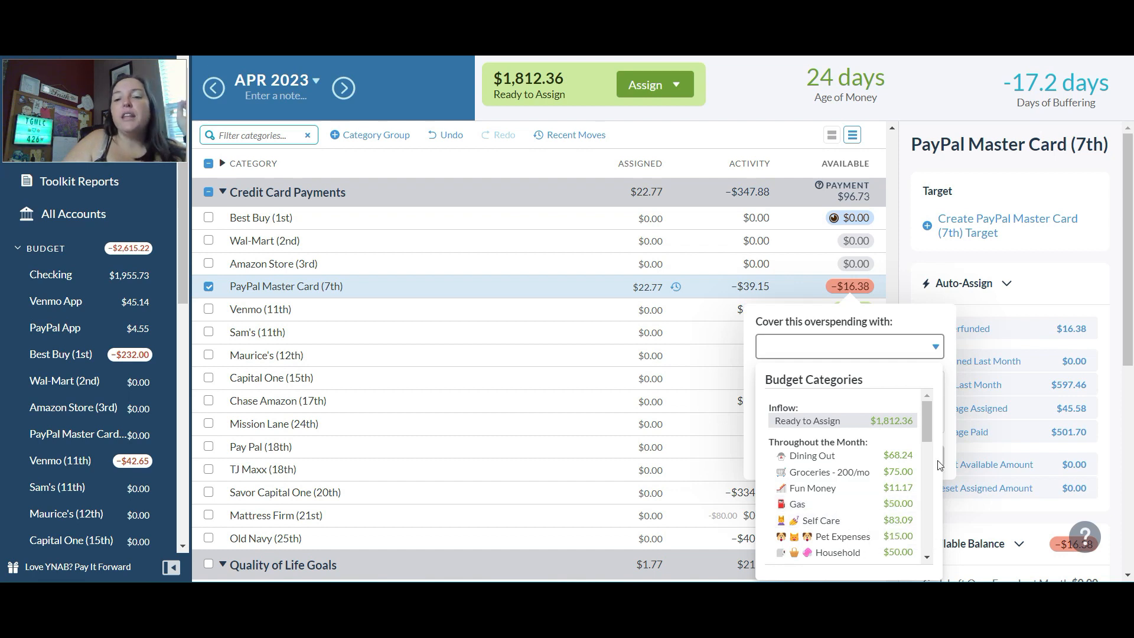
left_click_drag(930, 418, 915, 534)
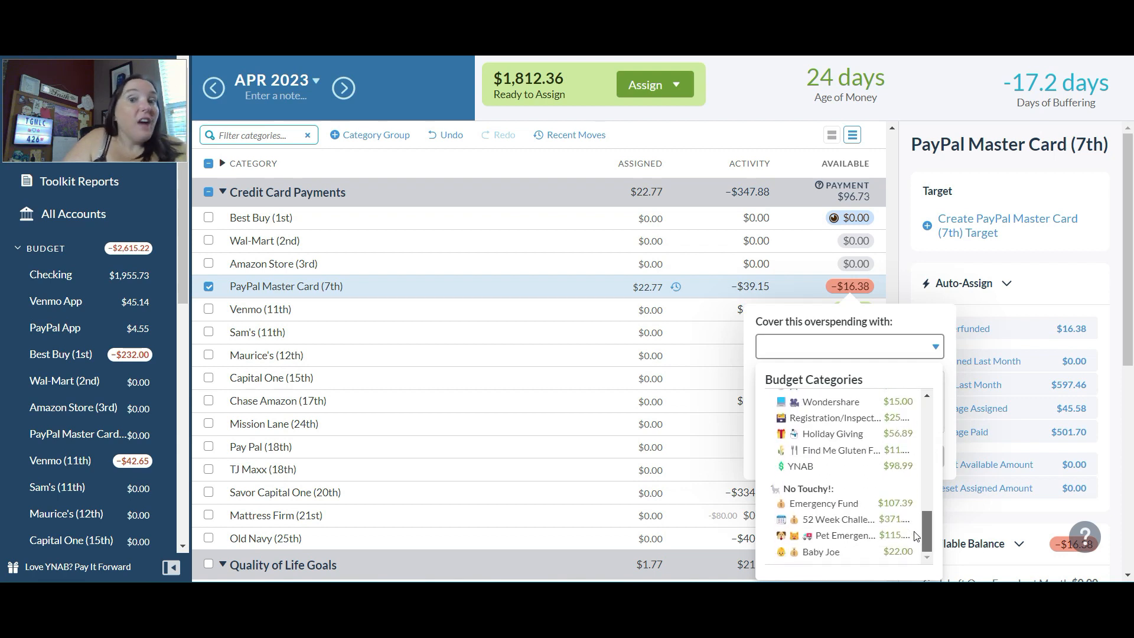
left_click_drag(916, 536, 942, 390)
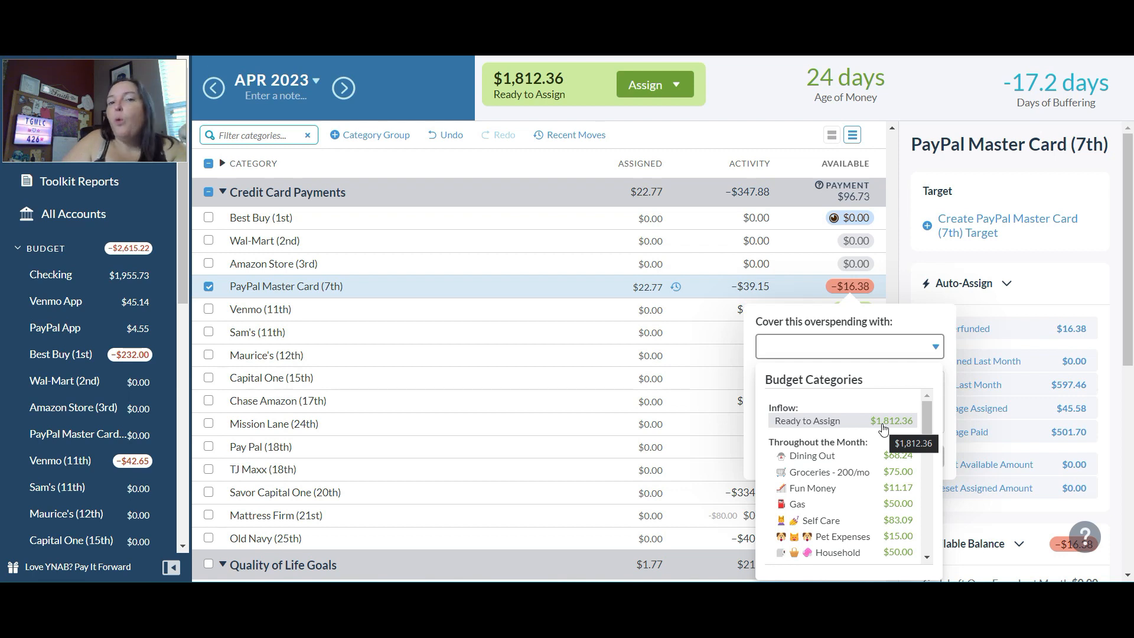
left_click(882, 454)
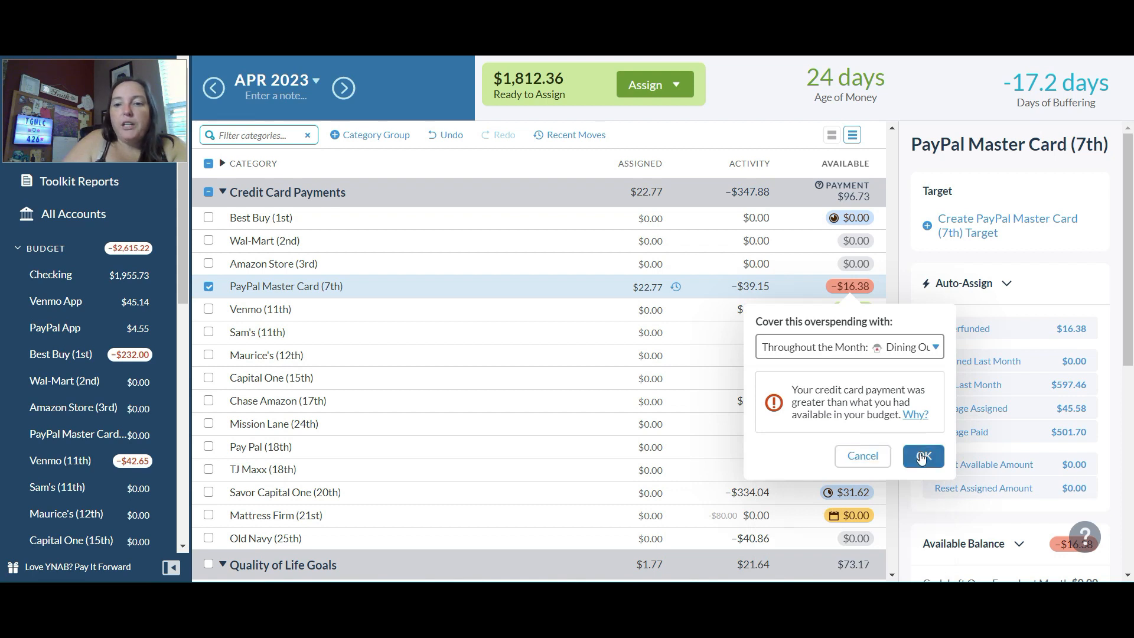
left_click(935, 348)
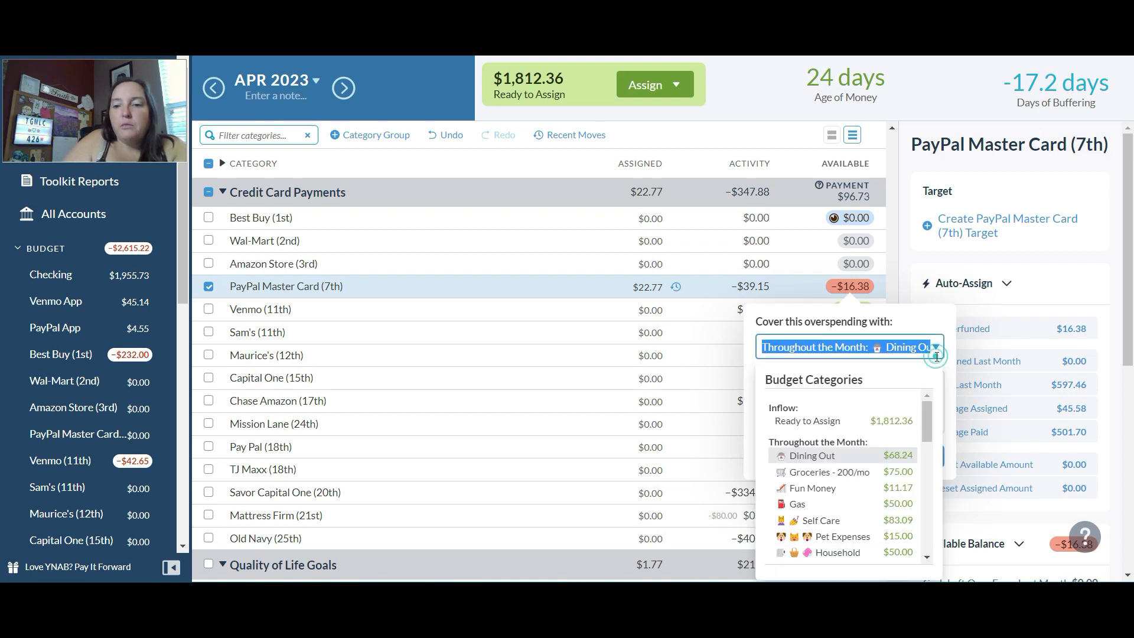
left_click(876, 423)
left_click(922, 457)
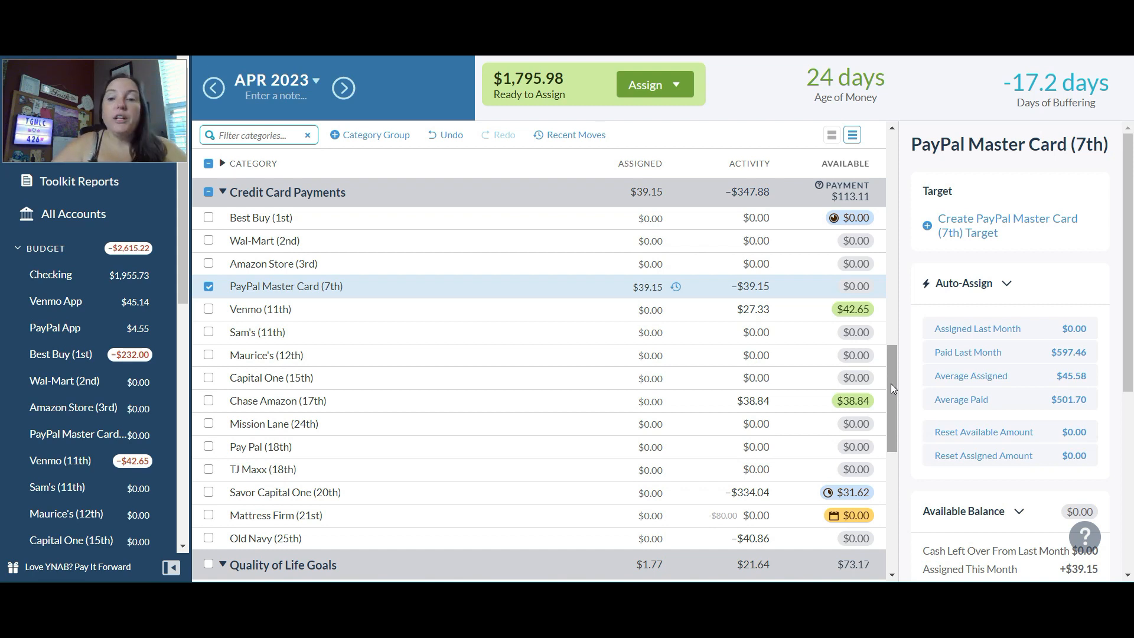
- Add $10 to the amount assigned to the OneDrive/Mirosoft/Ink (15th) category, making it $10.00
right_click(889, 367)
left_click(888, 367)
left_click_drag(888, 364, 888, 225)
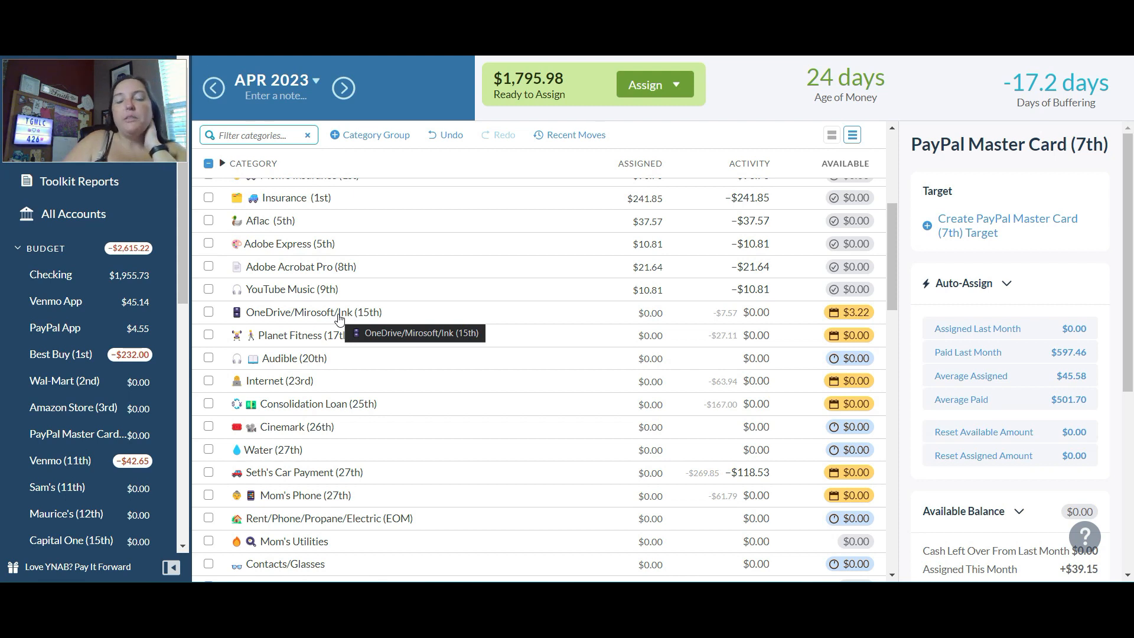
left_click(652, 313)
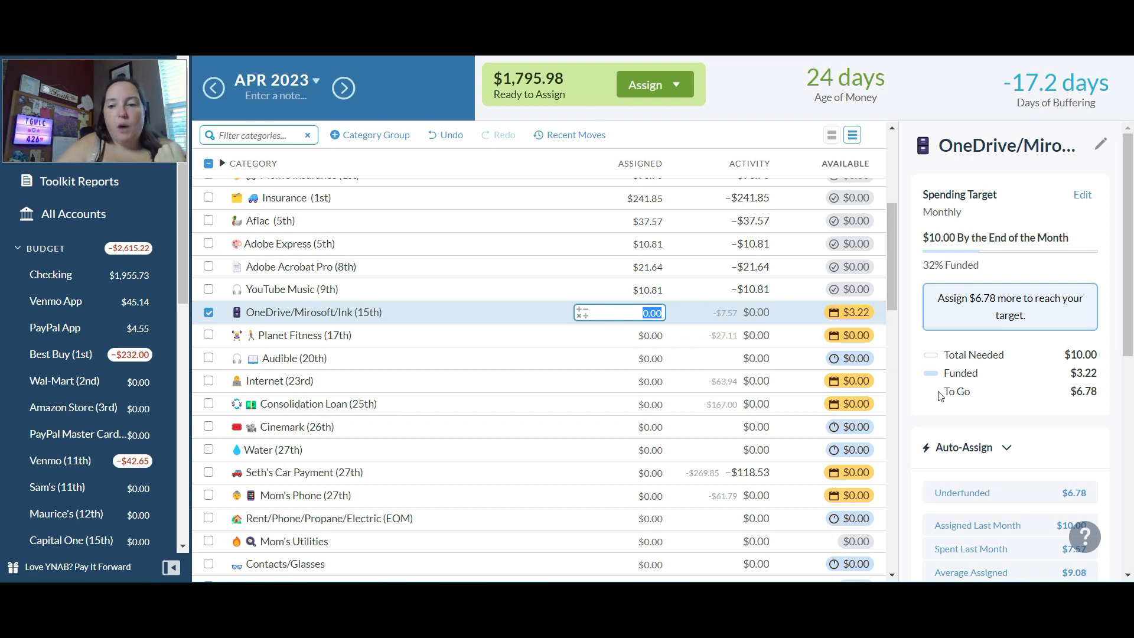
type("+1")
type("0")
key("Return")
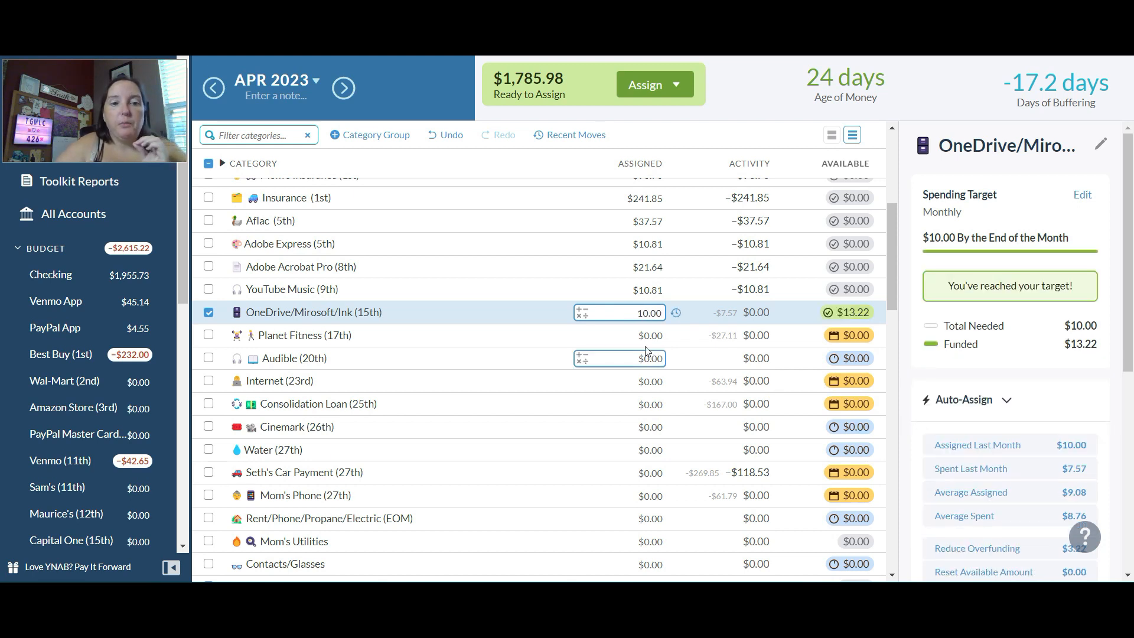
- Assign the underfunded amounts to Planet Fitness (17th), $27.11, and Audible (20th), $9.20, and deselect the category
left_click(634, 335)
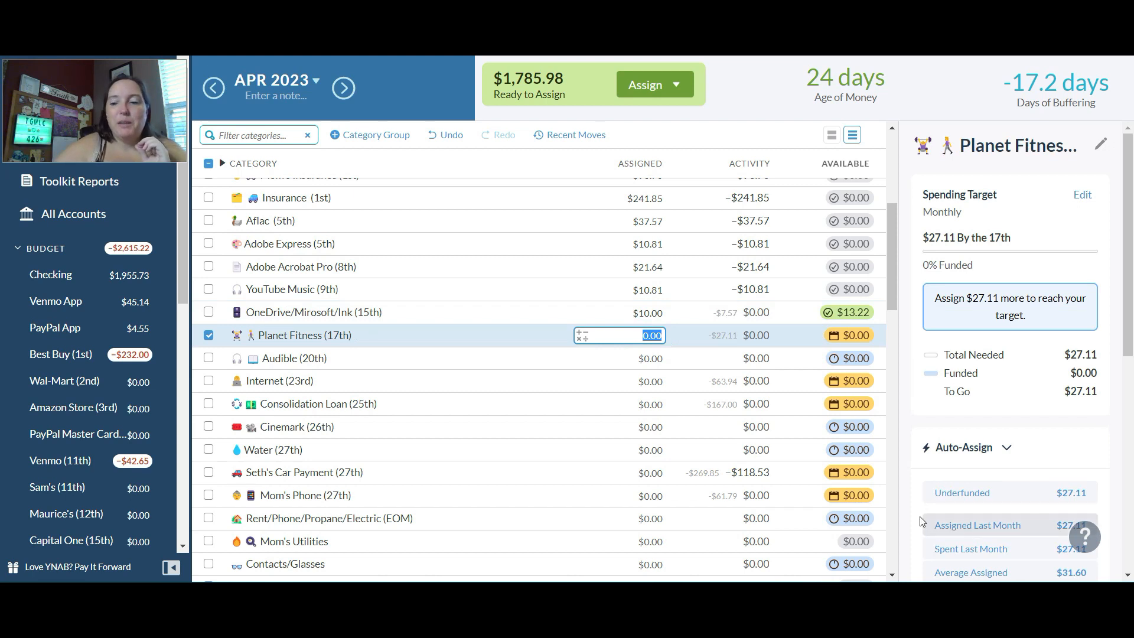
left_click(946, 499)
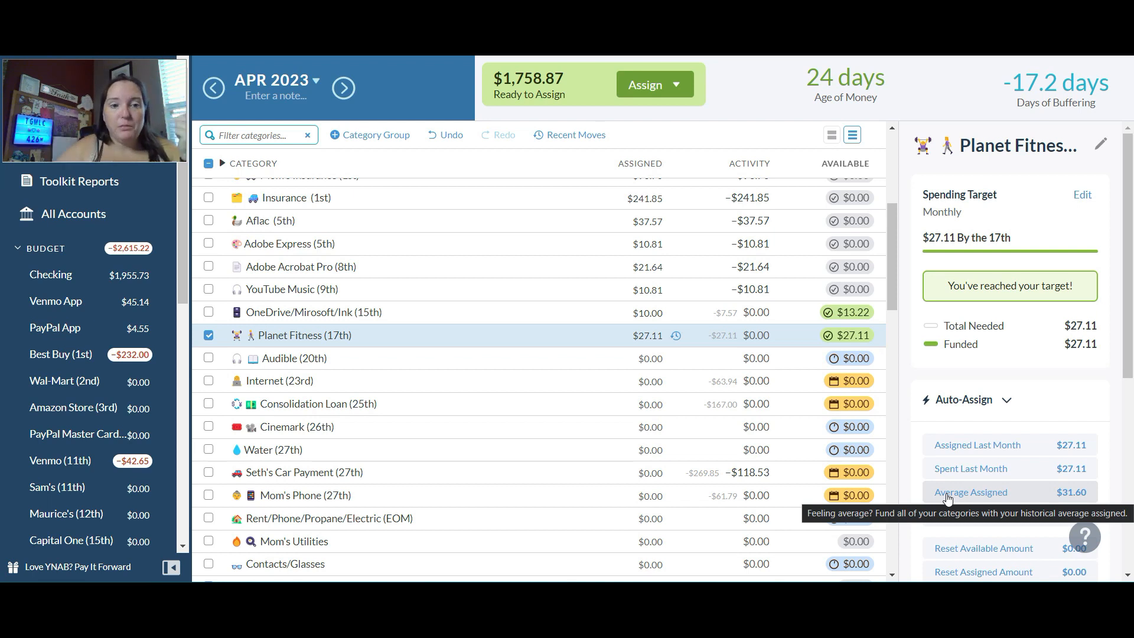
left_click(652, 359)
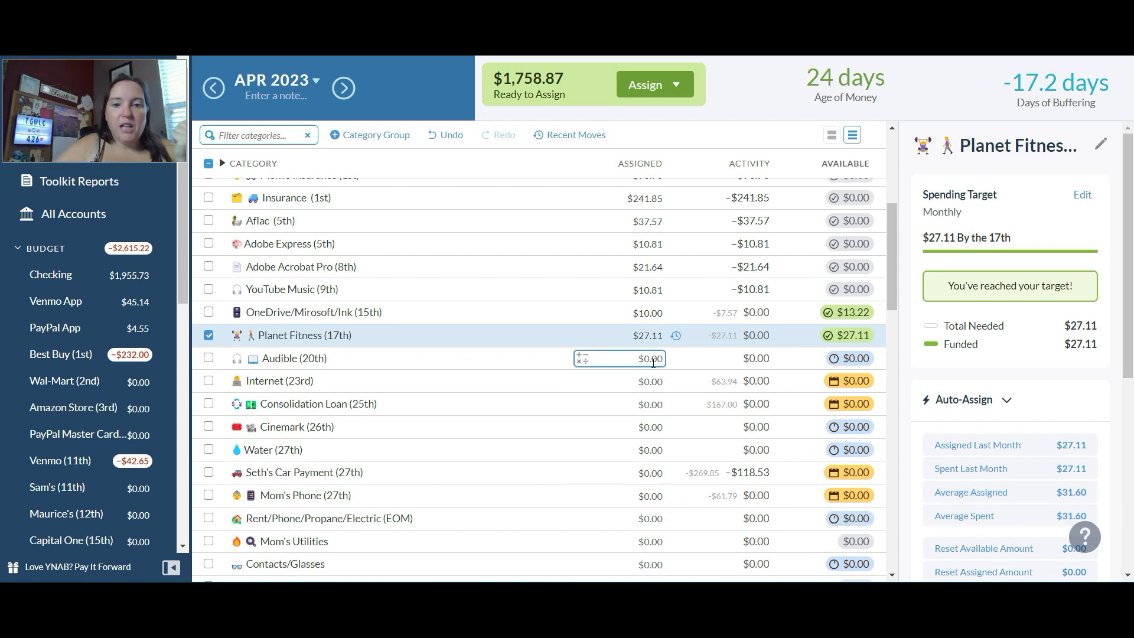
left_click(652, 359)
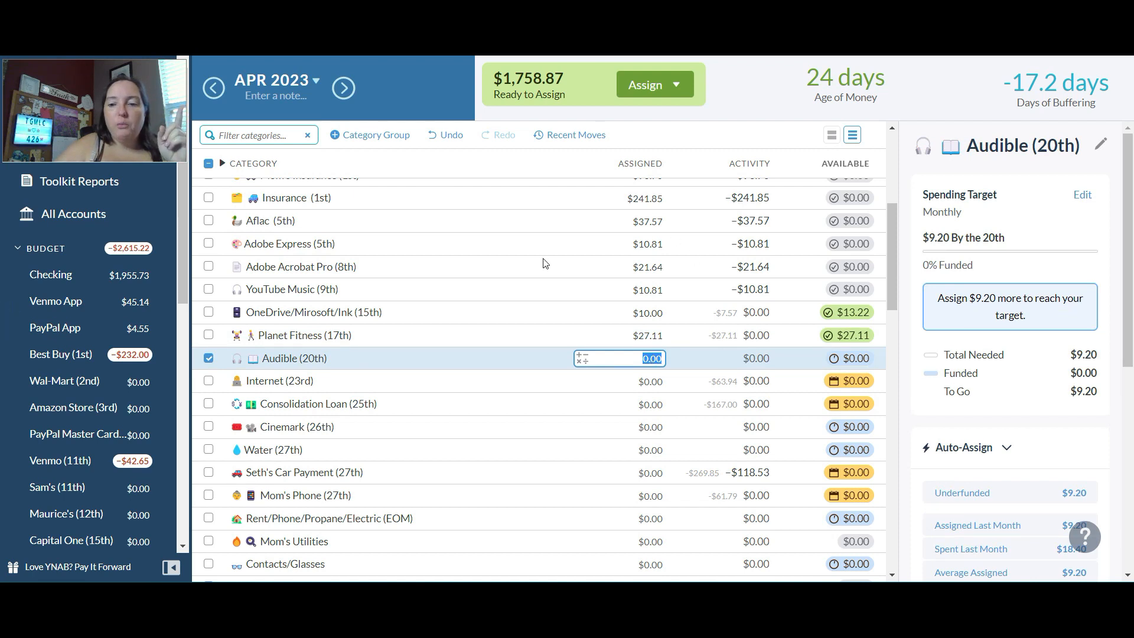
left_click(949, 493)
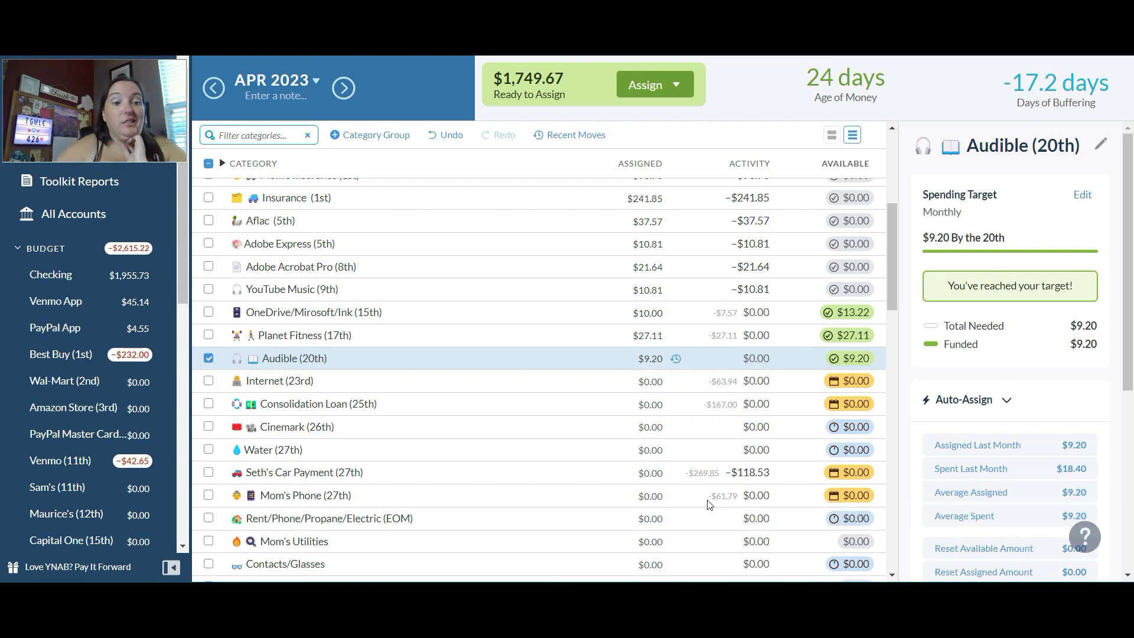
left_click(208, 359)
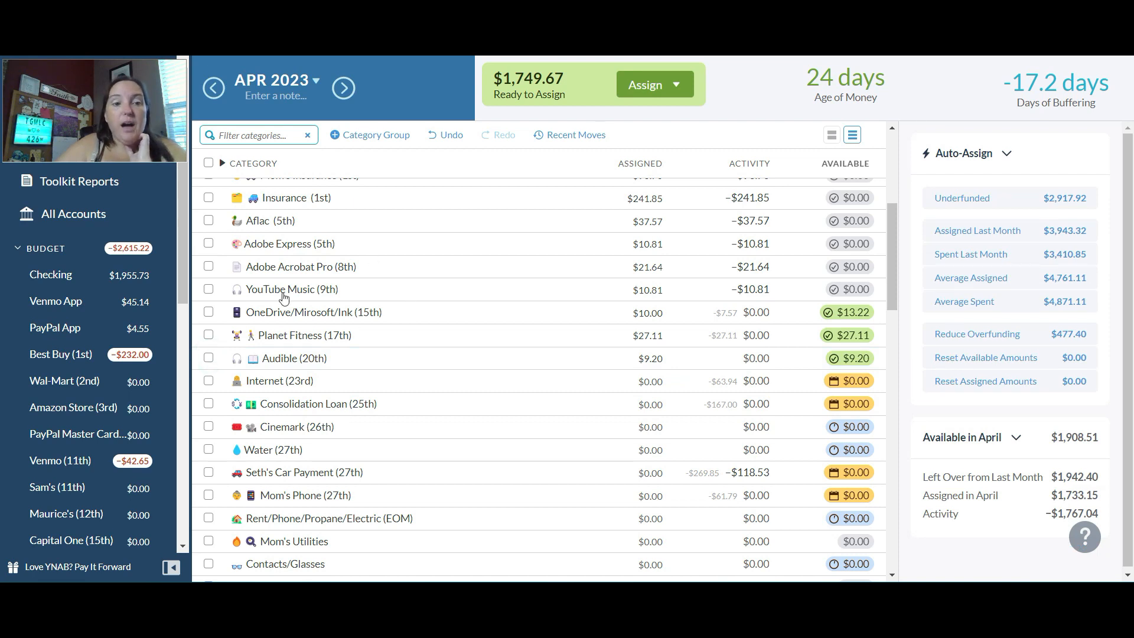
- Set the amount assigned to the Savor Capital One (20th) credit card payment category to $100.00
left_click_drag(891, 218, 895, 393)
left_click(659, 360)
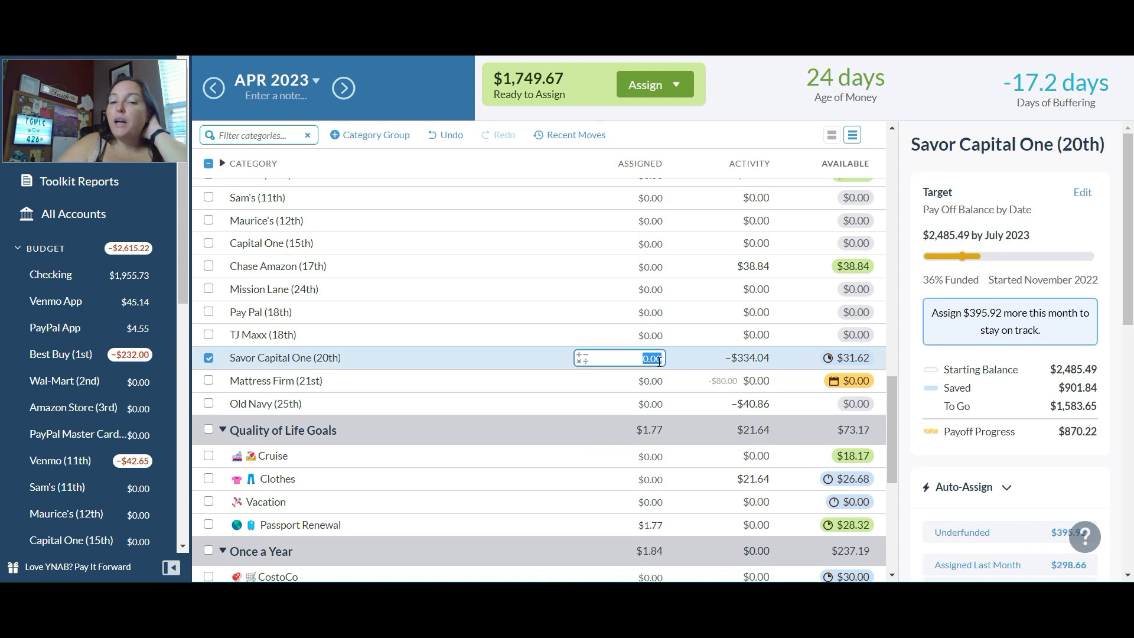
type("100")
key("Return")
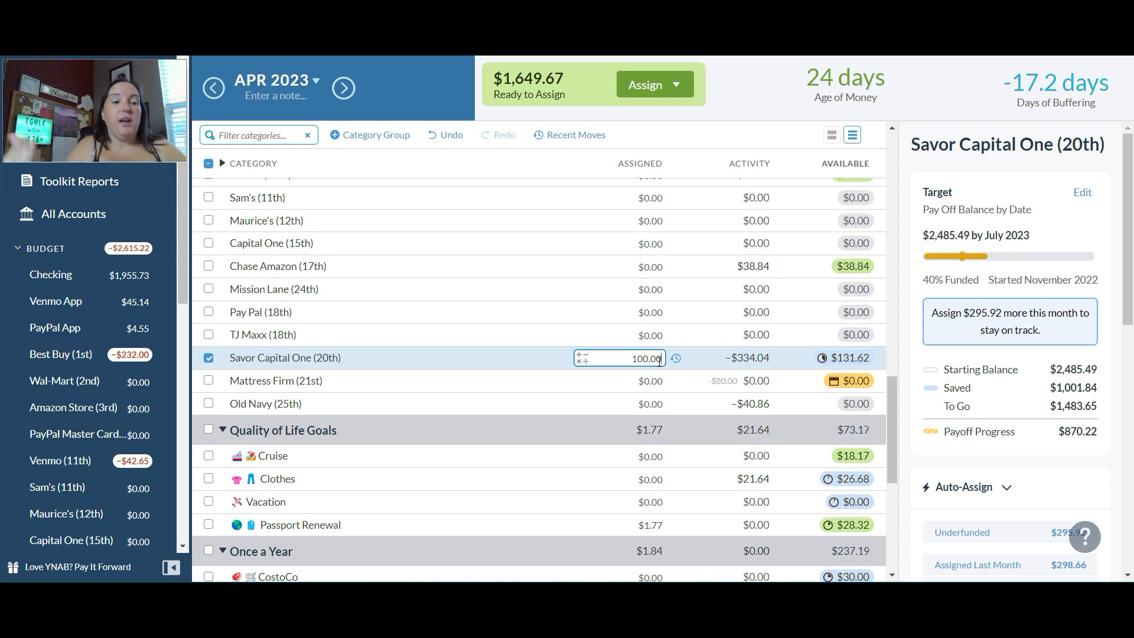
key("Return")
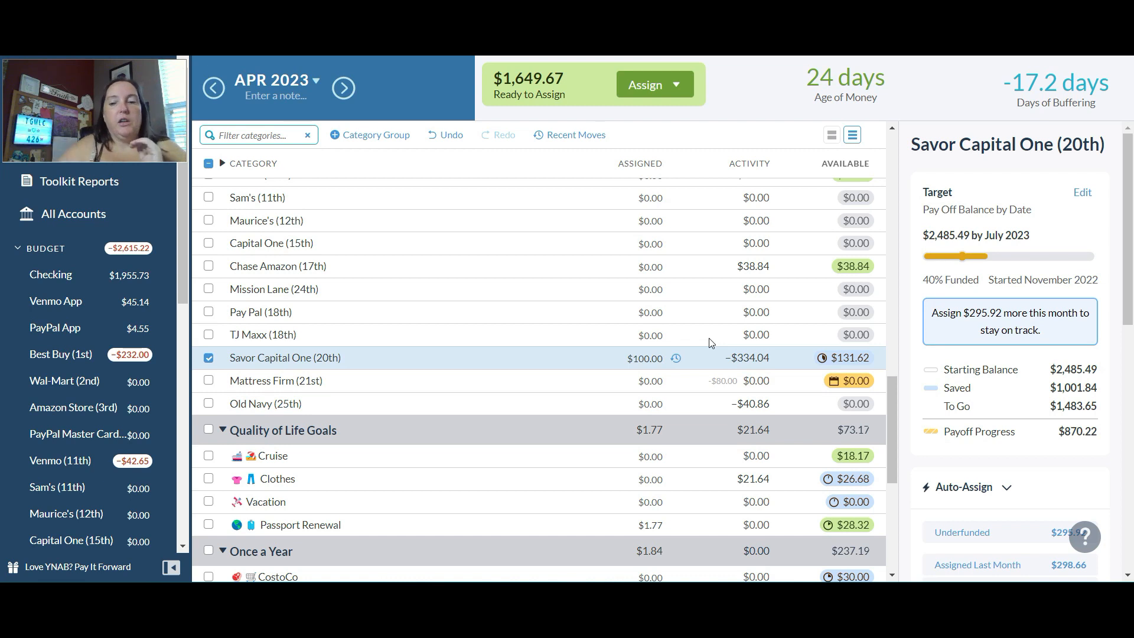
- Add $53 to the amount assigned to 52 Week Challenge in the No Touchy! group, making it $106.00
left_click_drag(894, 393, 891, 426)
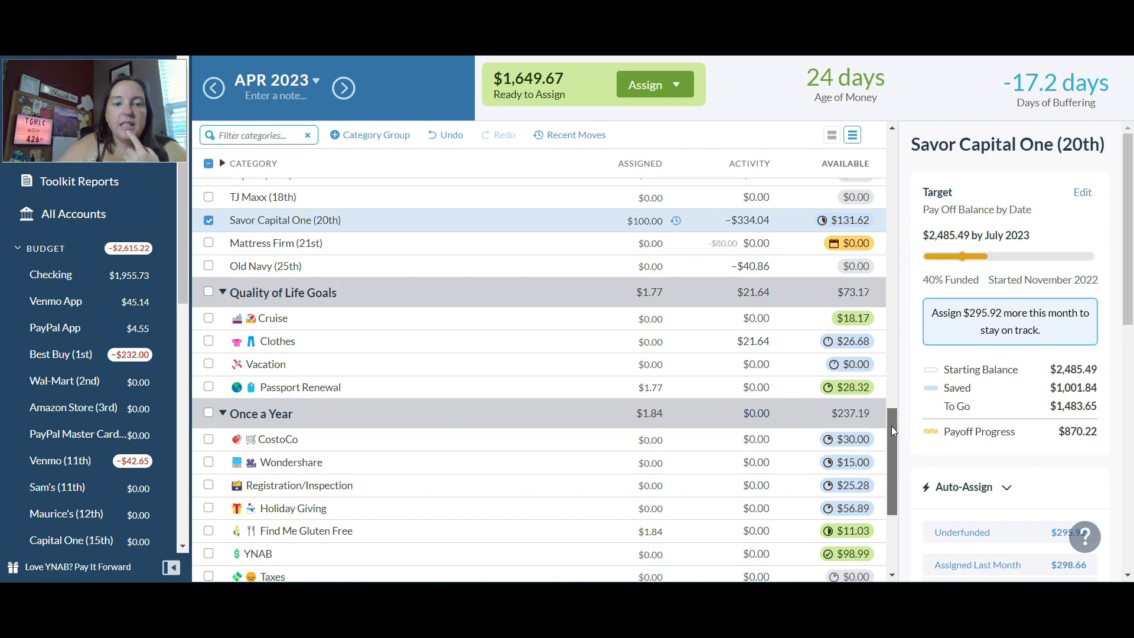
left_click_drag(891, 426, 888, 491)
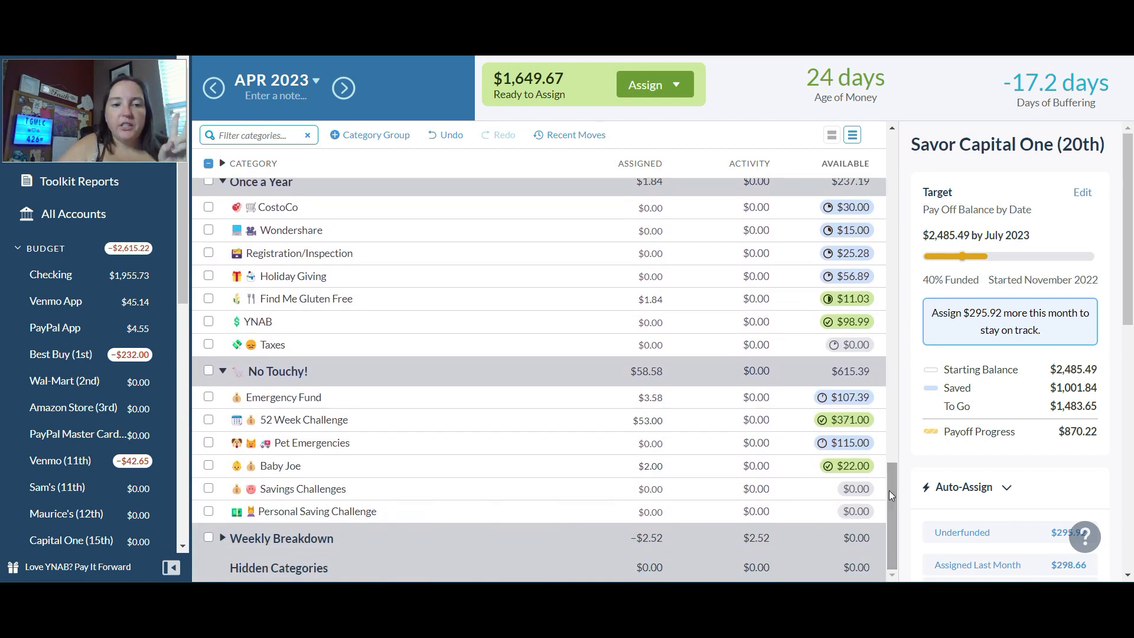
left_click(648, 421)
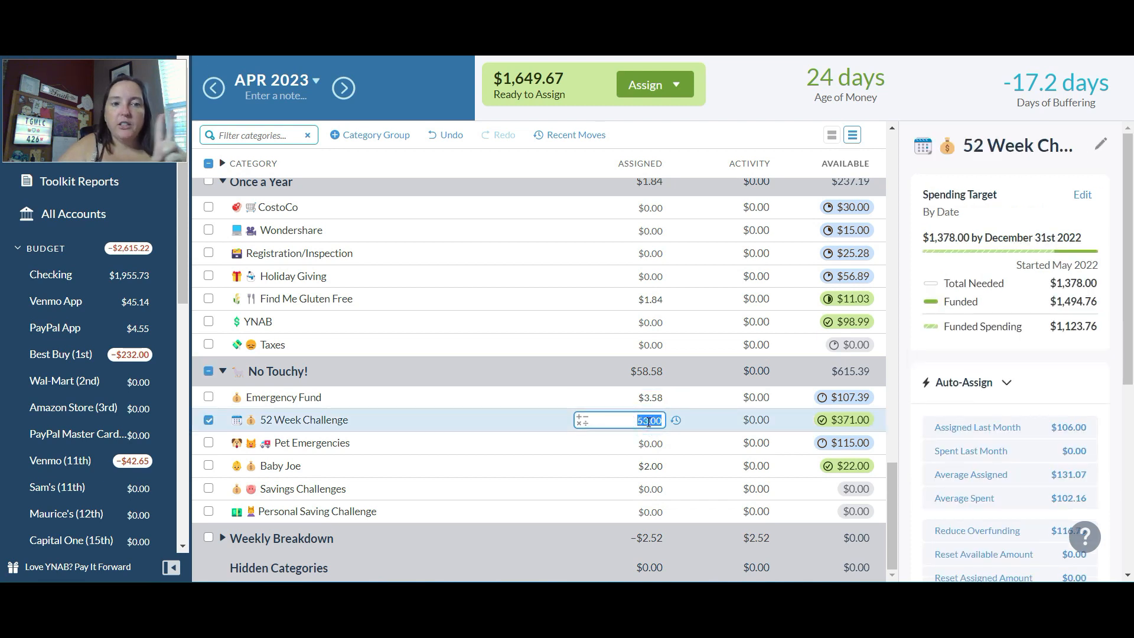
type("+")
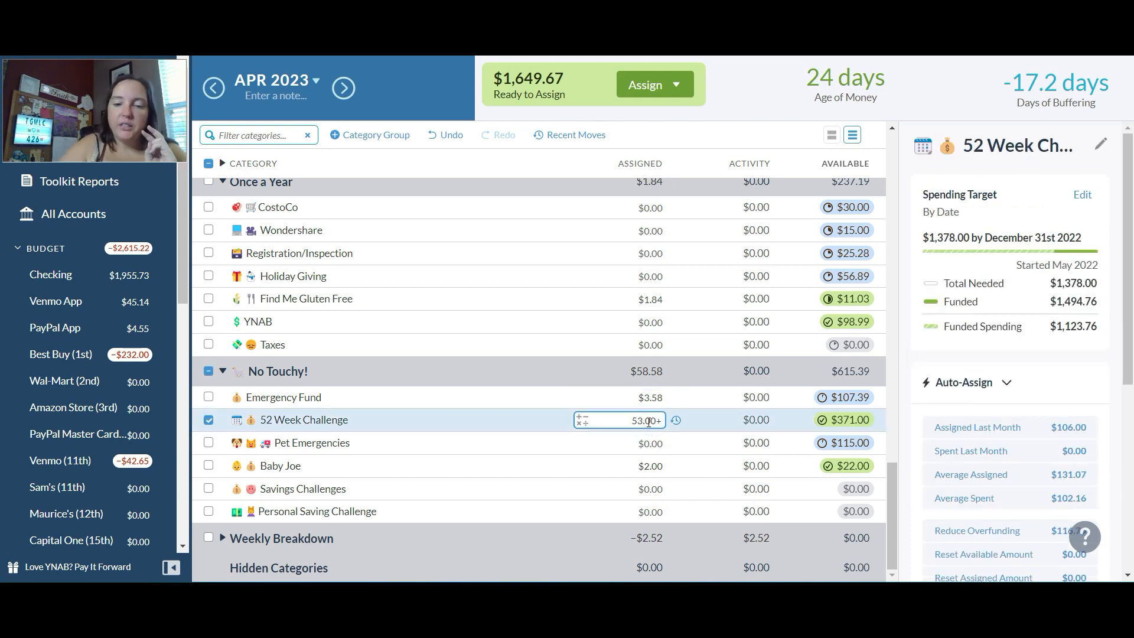
type("53")
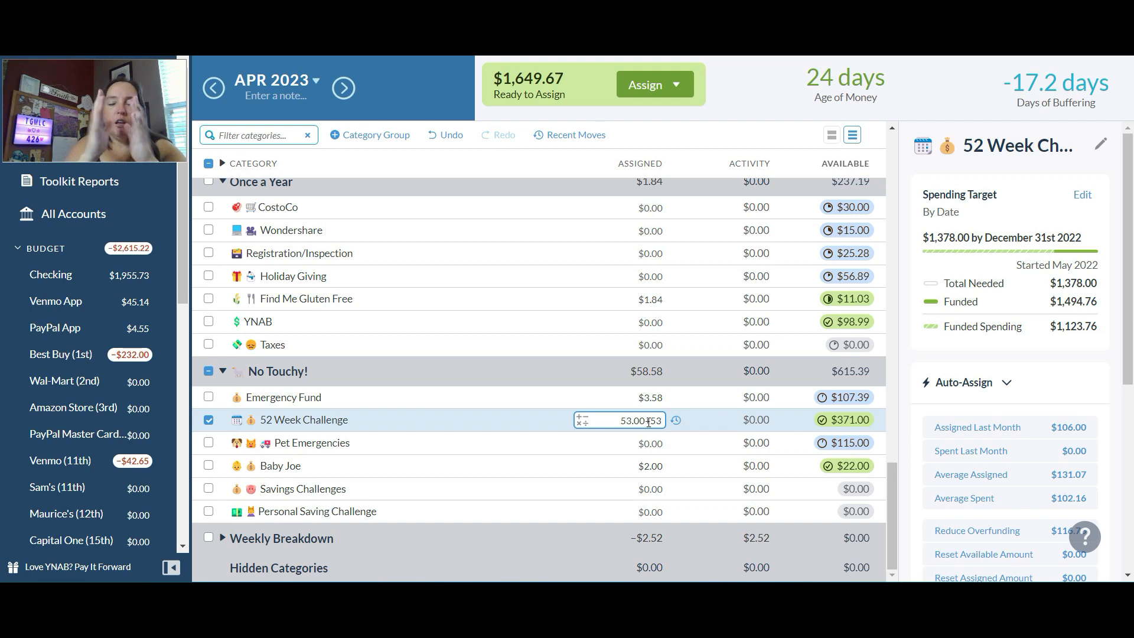
key("Return")
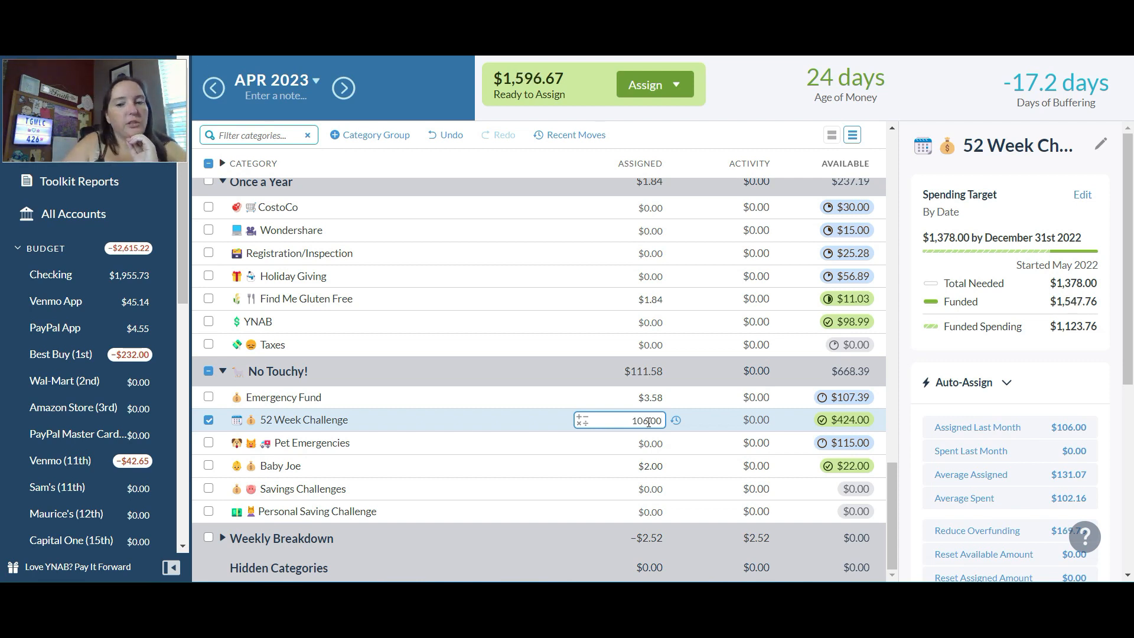
- Set the amount assigned to the baby's savings category in the No Touchy! group to $4.00
left_click(653, 442)
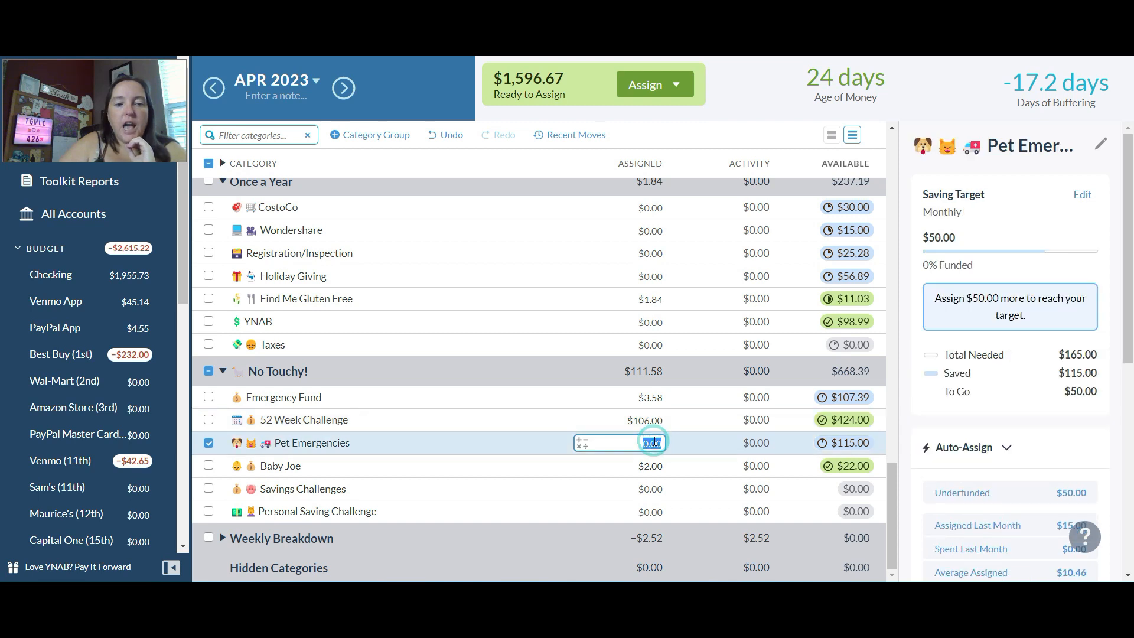
left_click(647, 466)
type("4")
key("Return")
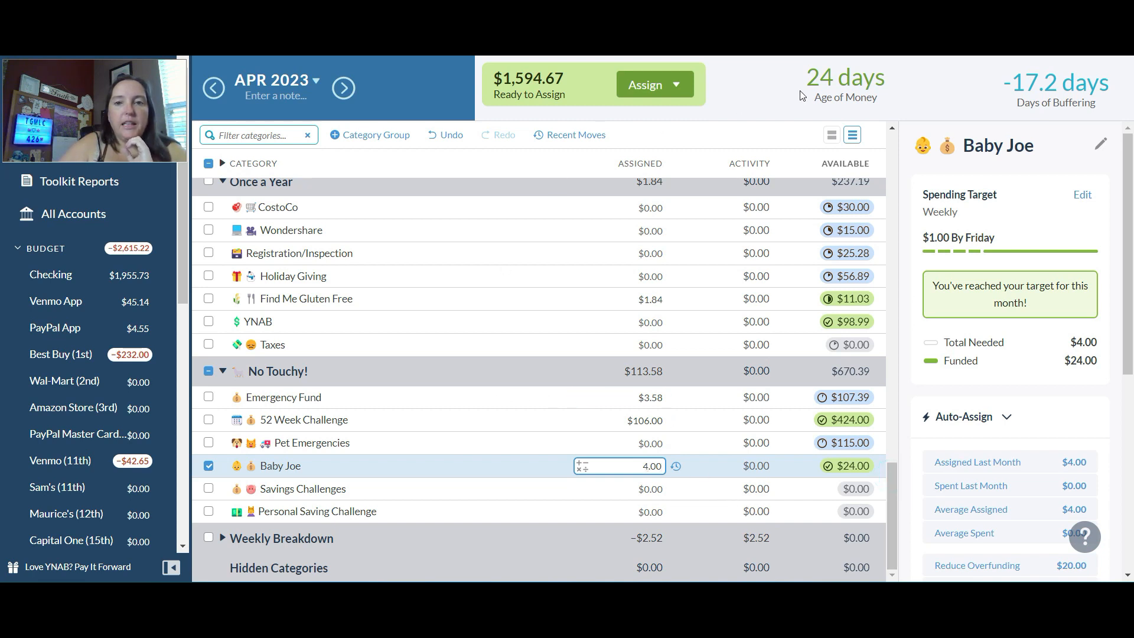
- Expand the Weekly Breakdown category group and deselect the baby's savings category in the No Touchy! group
left_click(751, 98)
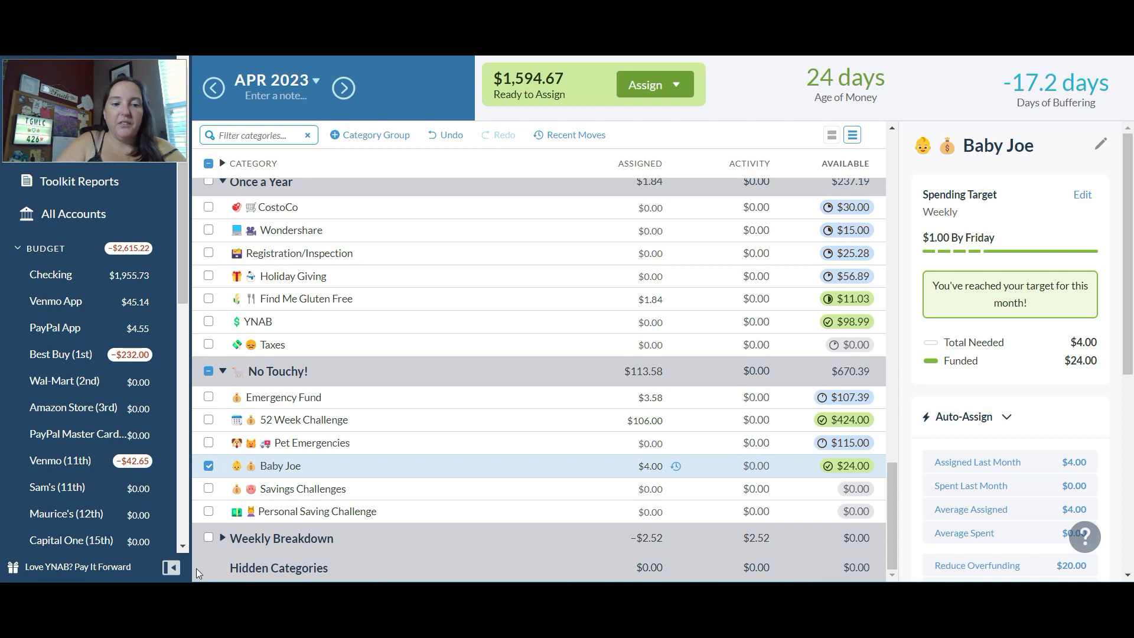
left_click(222, 538)
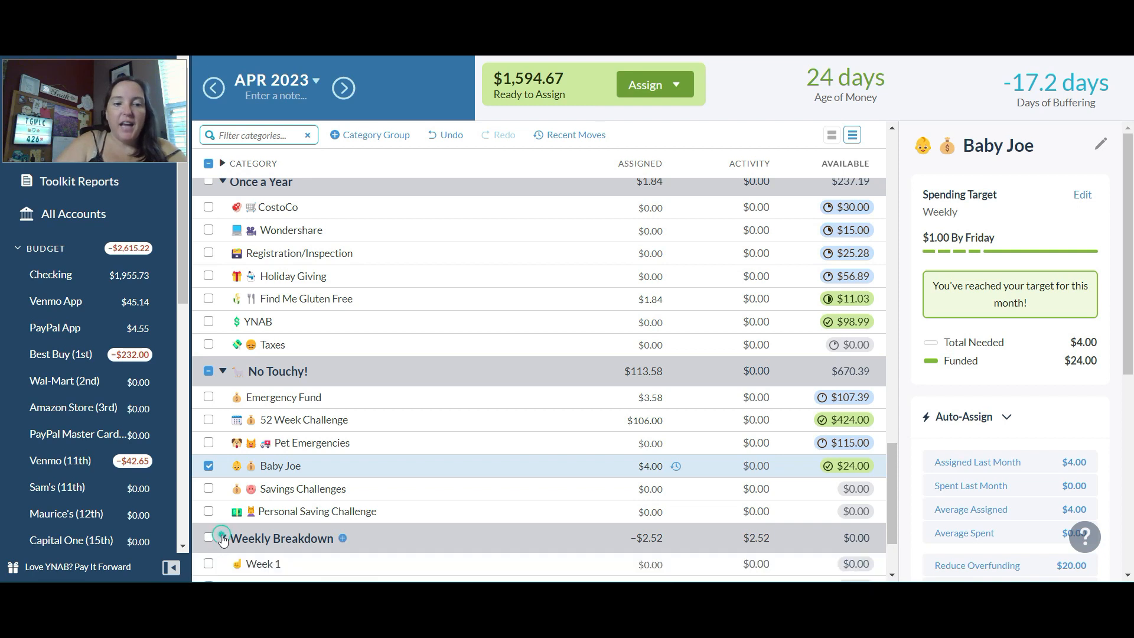
left_click(210, 466)
- Set the amount assigned to Week 4 in the Weekly Breakdown group to $1,594.67 and deselect the category
left_click_drag(891, 455, 892, 497)
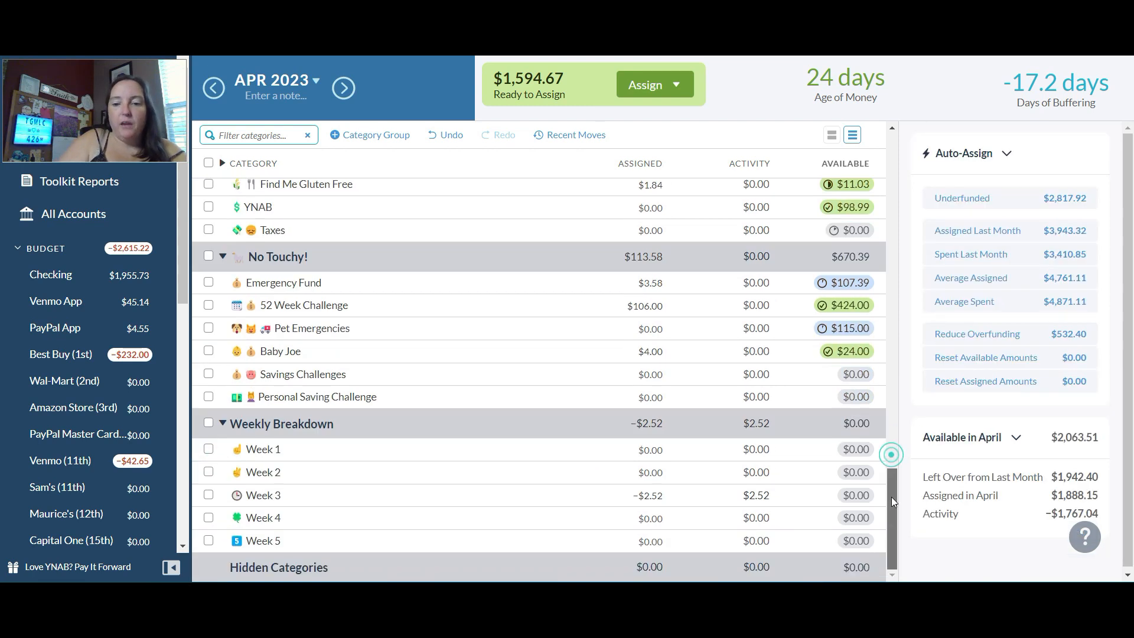
left_click(660, 517)
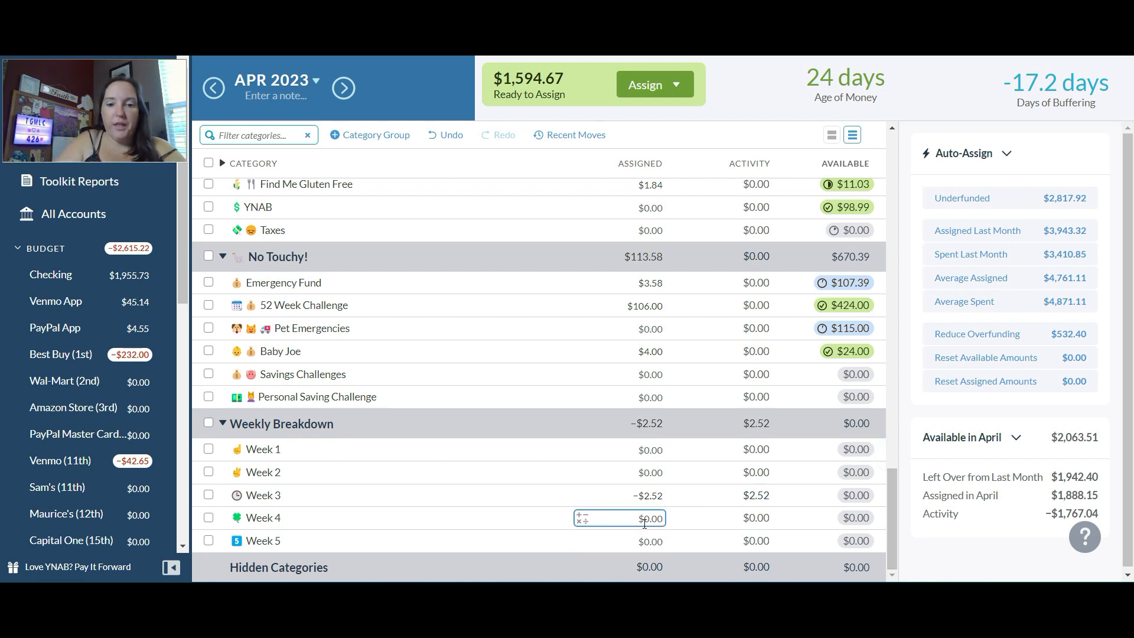
left_click(653, 517)
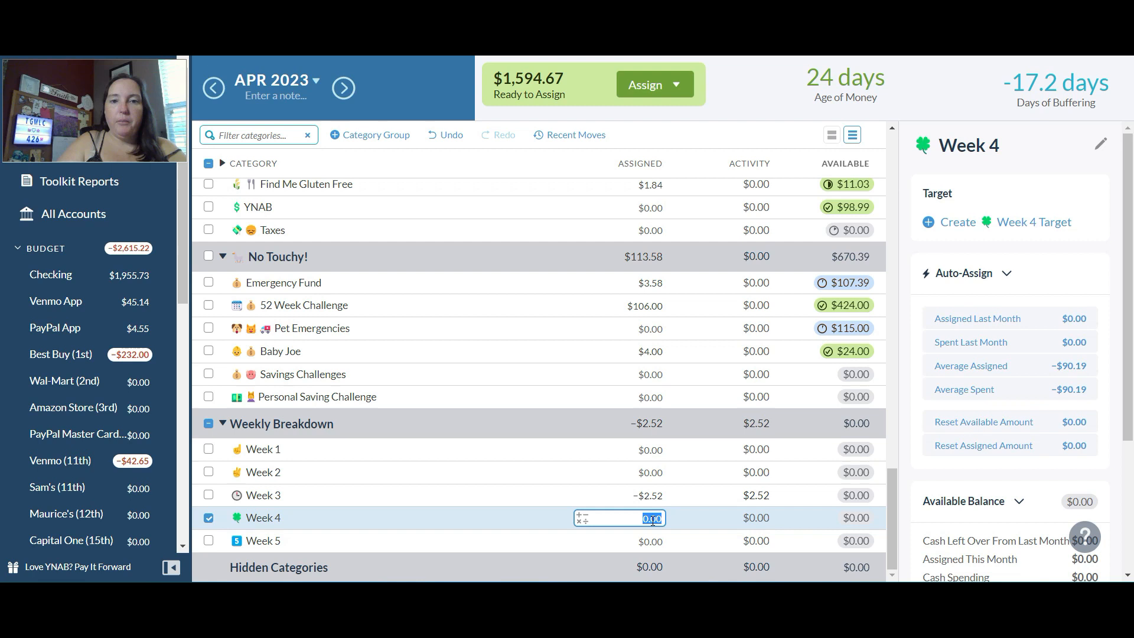
type("1,594.67")
key("Return")
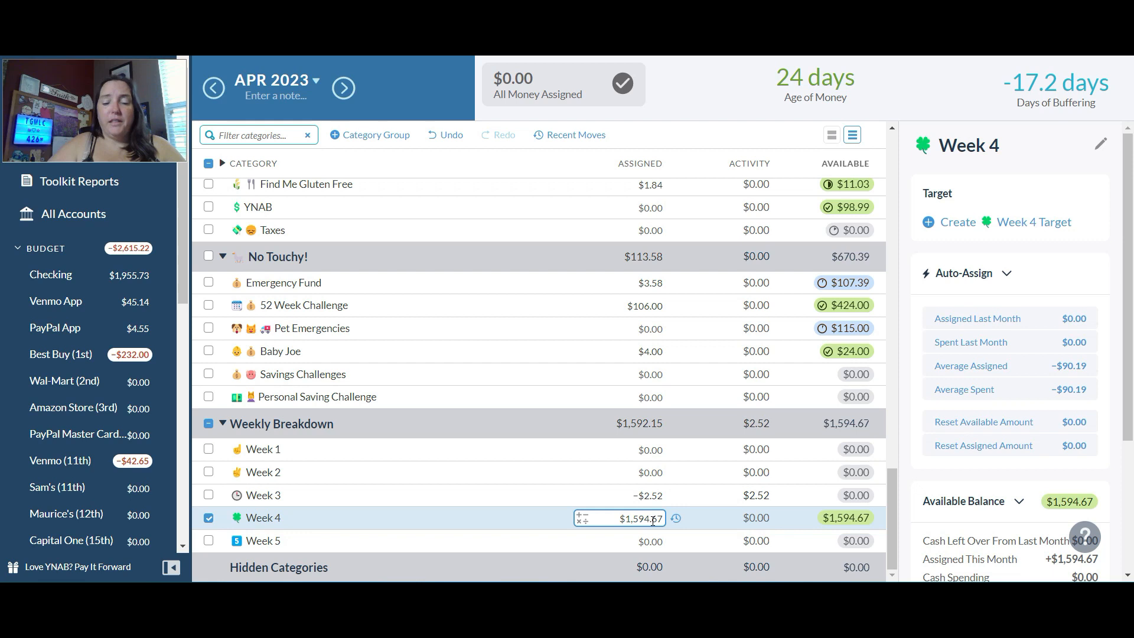
left_click(699, 520)
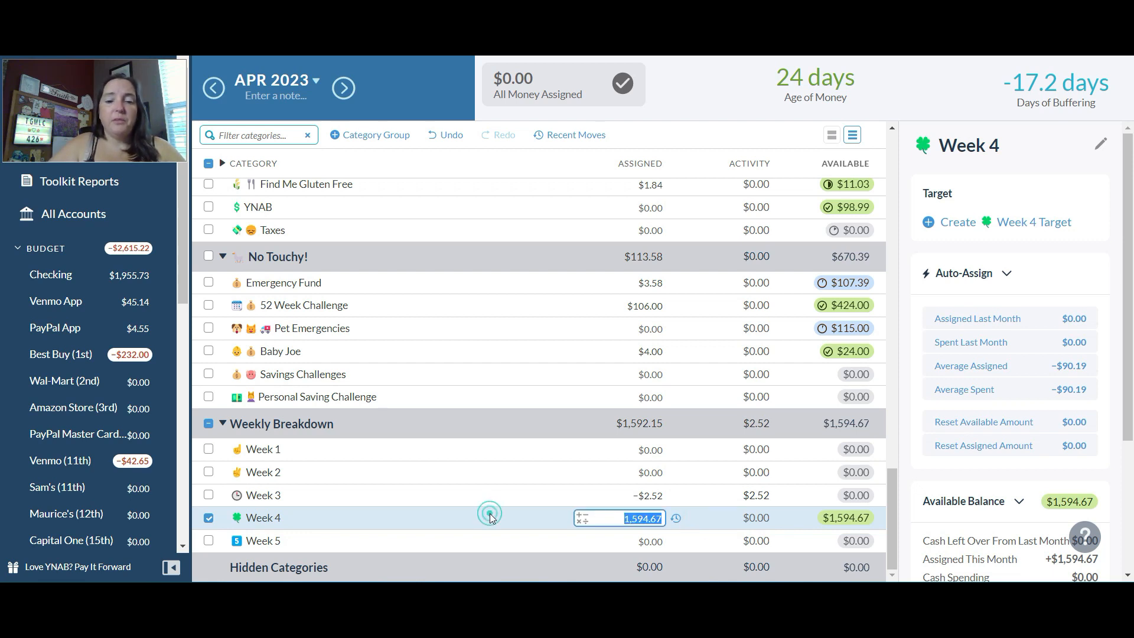
left_click(209, 518)
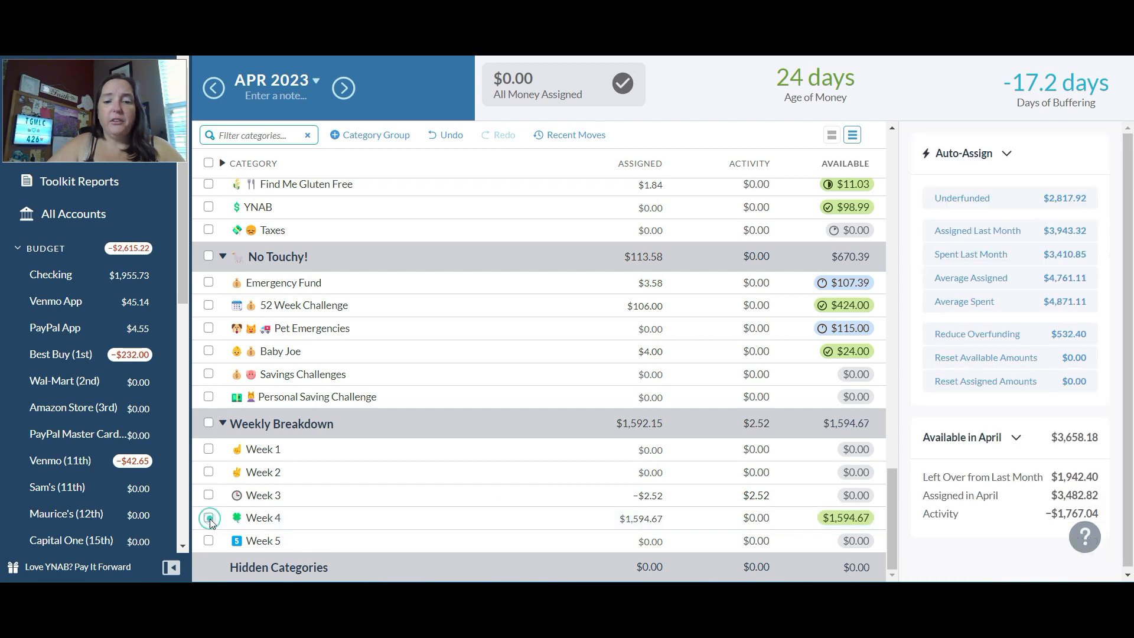